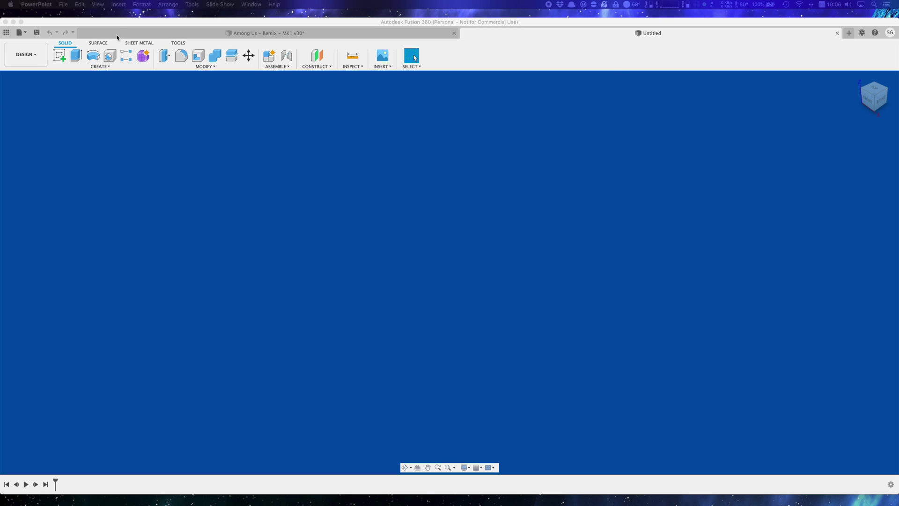
Bring Fusion 360 forward and expand the empty Untitled design window to full screen.
{"action": "left_click", "coordinate": [119, 25]}
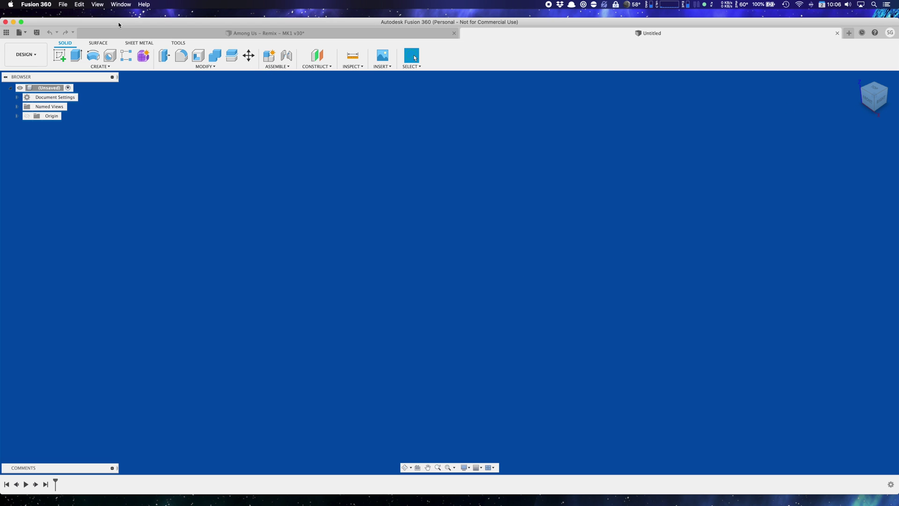
{"action": "left_click", "coordinate": [21, 22]}
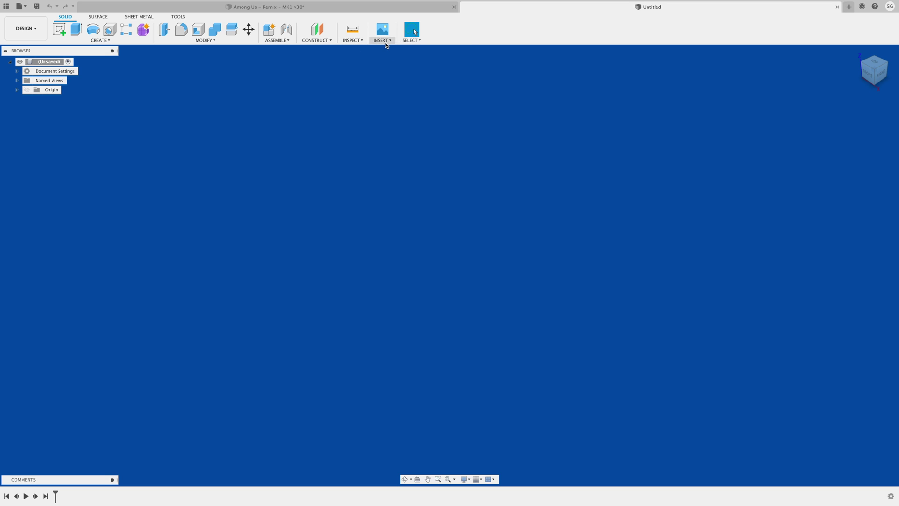
{"action": "left_click", "coordinate": [384, 42]}
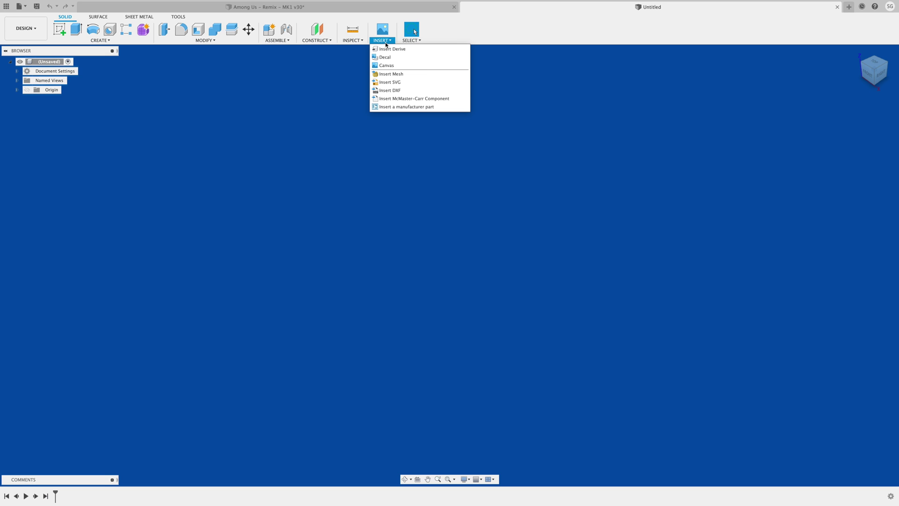
Insert Head_Magnet_Easy_Visor.stl as a mesh in millimetres and confirm its placement.
{"action": "left_click", "coordinate": [394, 75]}
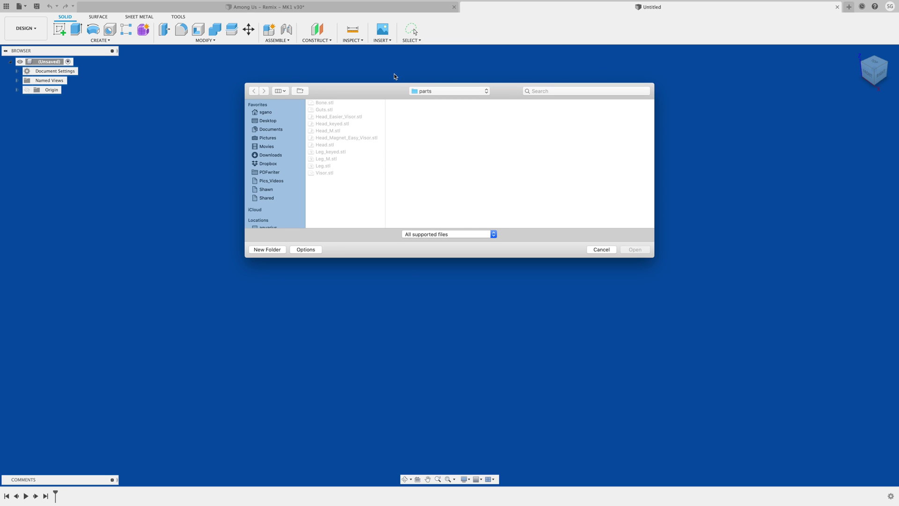
{"action": "left_click", "coordinate": [341, 139]}
{"action": "left_click", "coordinate": [635, 250]}
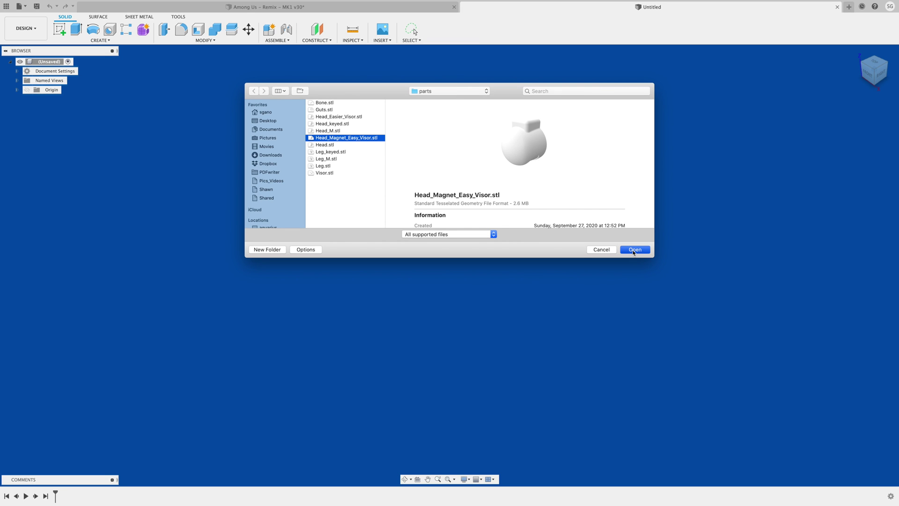
{"action": "scroll", "coordinate": [637, 334], "scroll_direction": "down", "scroll_amount": 2}
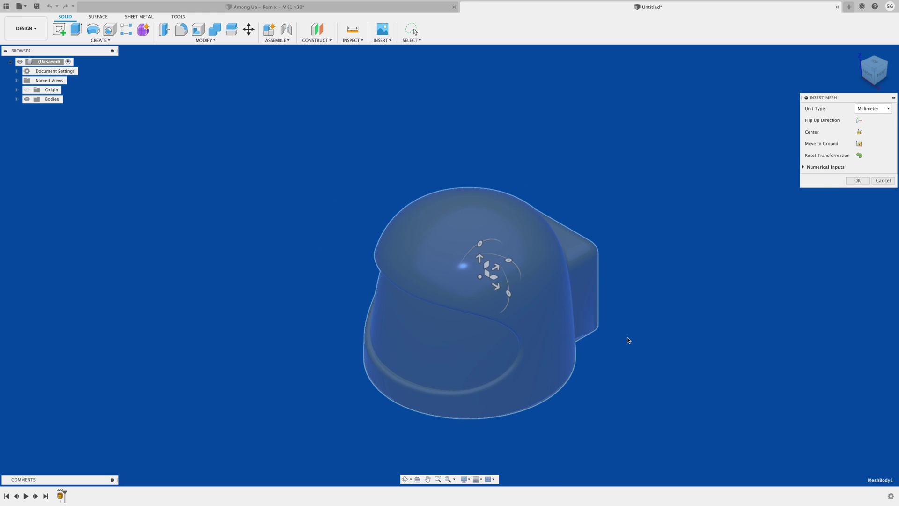
{"action": "middle_click_drag", "start_coordinate": [627, 345], "coordinate": [598, 311]}
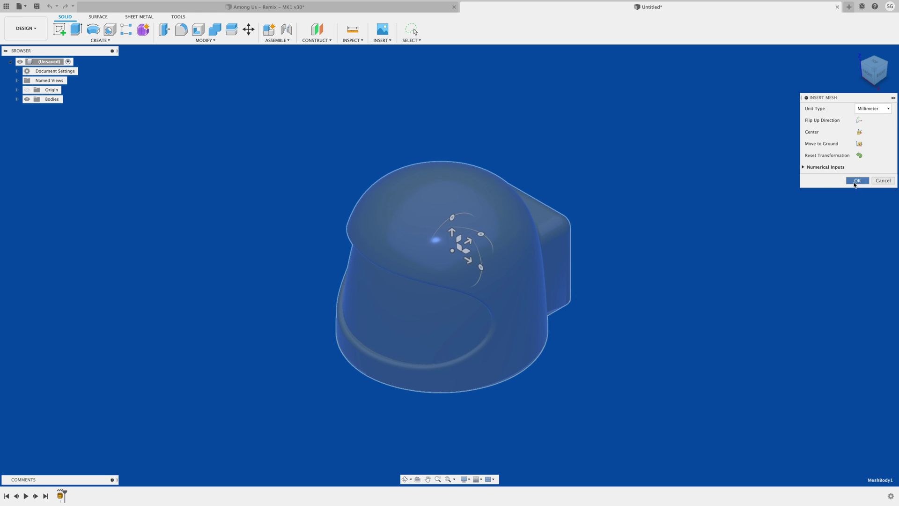
{"action": "left_click", "coordinate": [857, 180]}
Orbit and zoom to inspect the helmet mesh from underneath and from both sides.
{"action": "scroll", "coordinate": [677, 274], "scroll_direction": "down", "scroll_amount": 2}
{"action": "middle_click_drag", "start_coordinate": [622, 304], "coordinate": [578, 226], "text": "shift"}
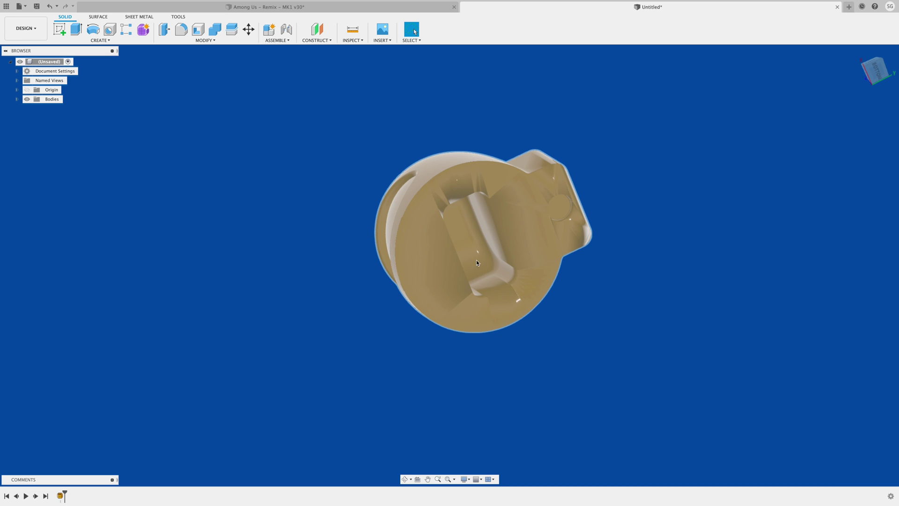
{"action": "middle_click_drag", "start_coordinate": [608, 333], "coordinate": [591, 364], "text": "shift"}
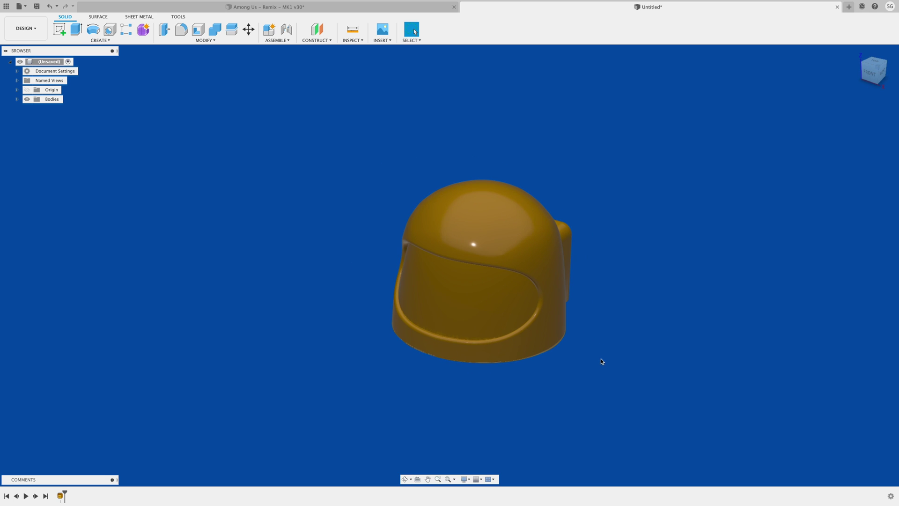
{"action": "scroll", "coordinate": [564, 330], "scroll_direction": "up", "scroll_amount": 5}
{"action": "middle_click_drag", "start_coordinate": [558, 311], "coordinate": [597, 311], "text": "shift"}
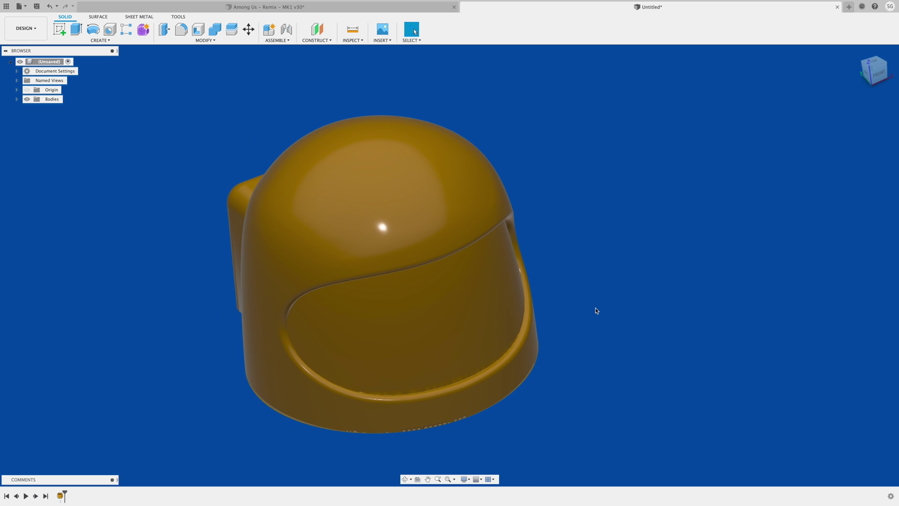
{"action": "scroll", "coordinate": [589, 318], "scroll_direction": "down", "scroll_amount": 1}
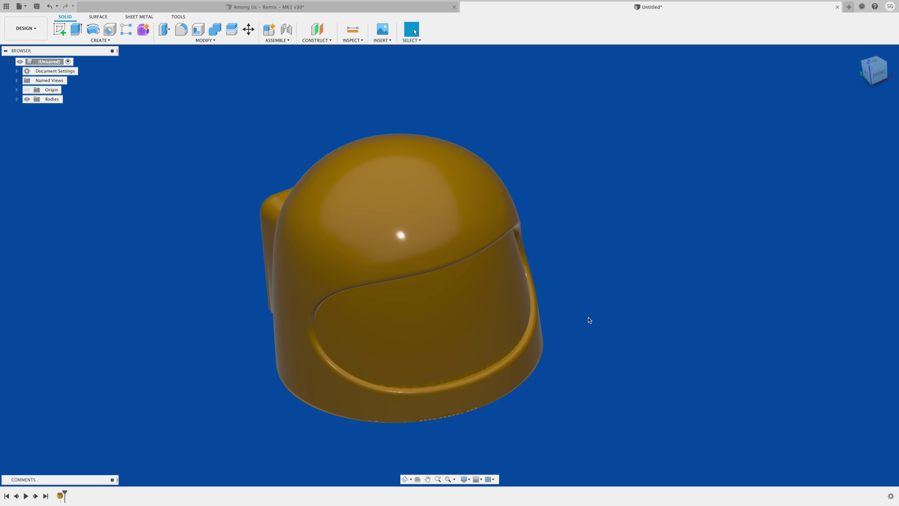
{"action": "middle_click_drag", "start_coordinate": [567, 358], "coordinate": [588, 350], "text": "shift"}
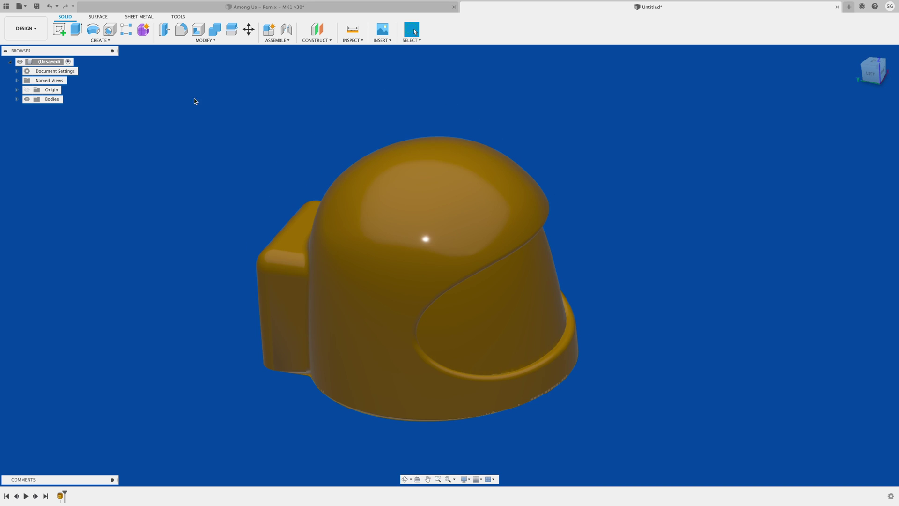
Sketch a circle on the horizontal origin plane, centred beneath the helmet's rectangular recess.
{"action": "left_click", "coordinate": [59, 29]}
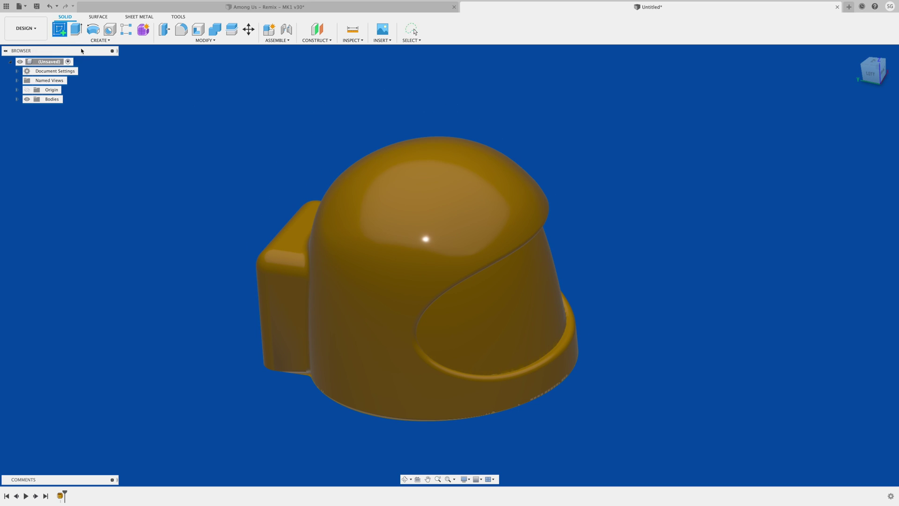
{"action": "middle_click_drag", "start_coordinate": [678, 269], "coordinate": [633, 209], "text": "shift"}
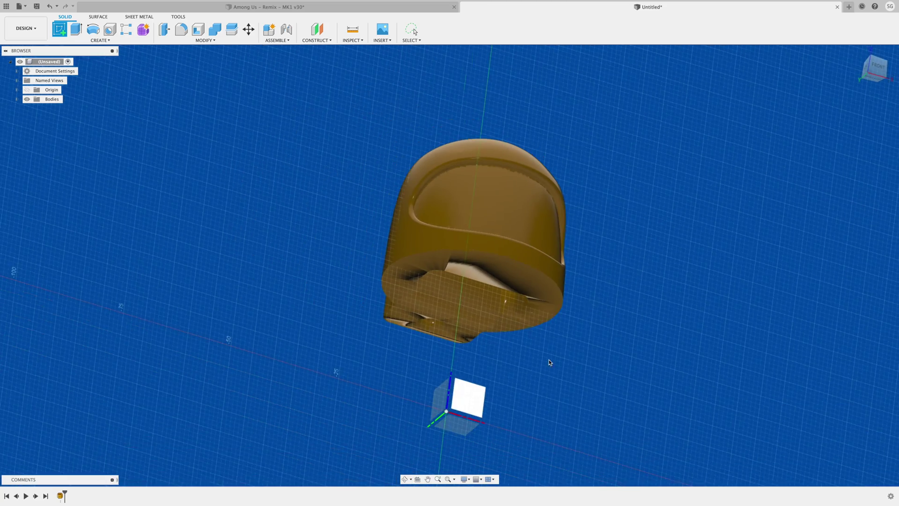
{"action": "left_click", "coordinate": [458, 426]}
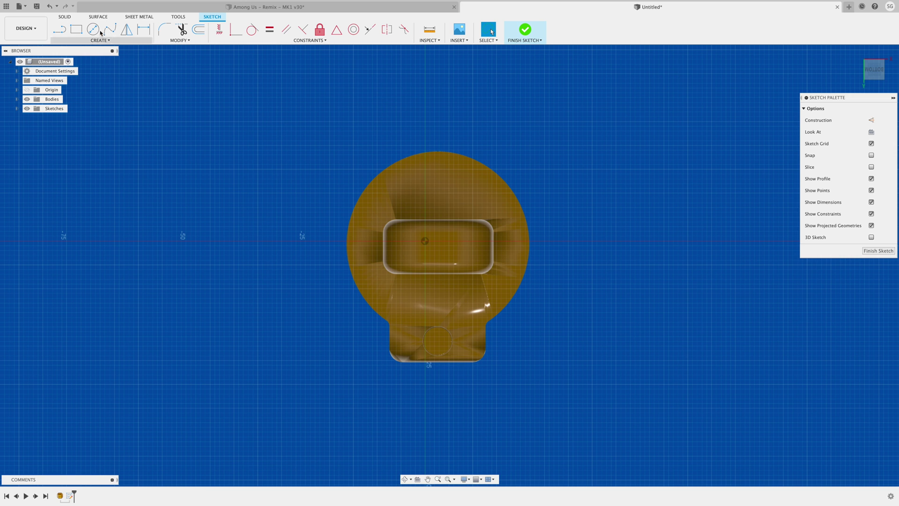
{"action": "left_click", "coordinate": [92, 30]}
{"action": "left_click", "coordinate": [430, 251]}
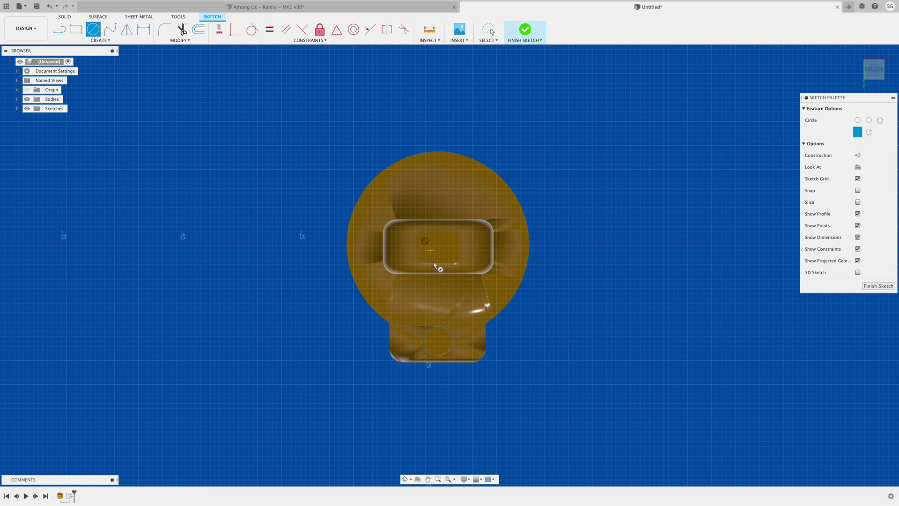
{"action": "left_click", "coordinate": [461, 296]}
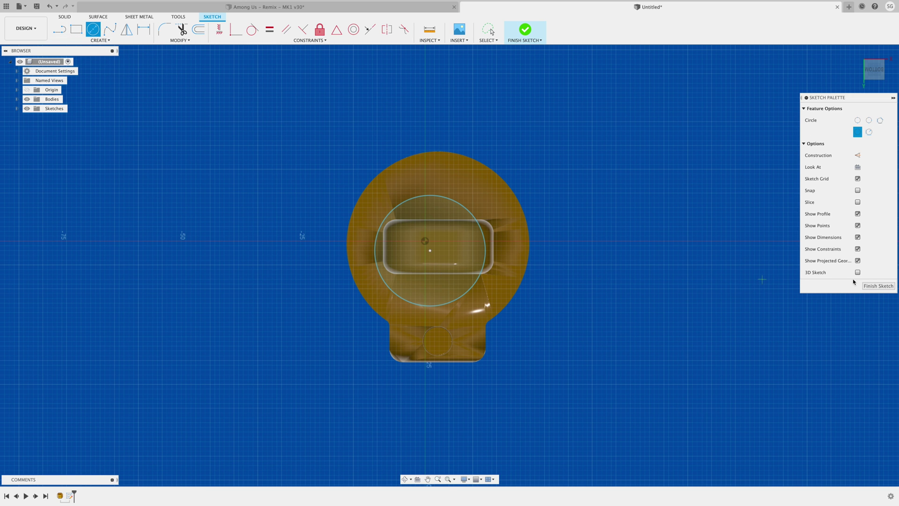
{"action": "left_click", "coordinate": [889, 286]}
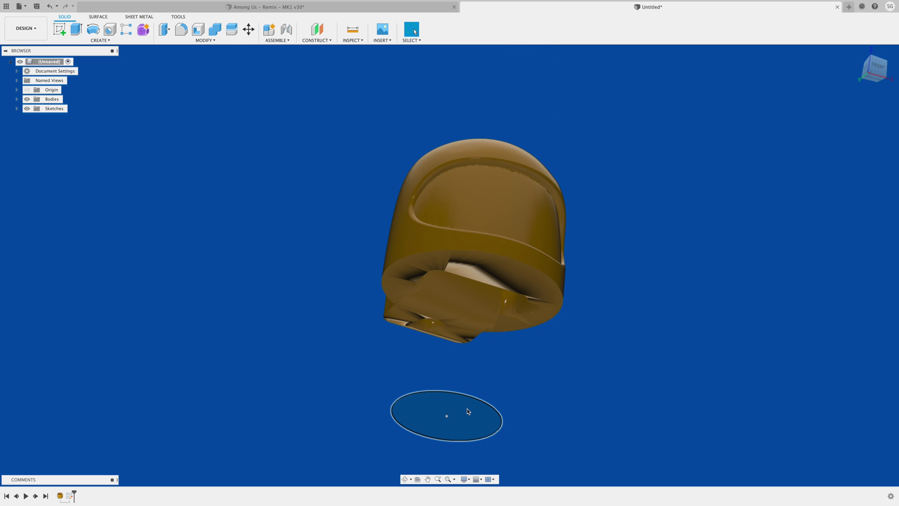
{"action": "left_click", "coordinate": [468, 409]}
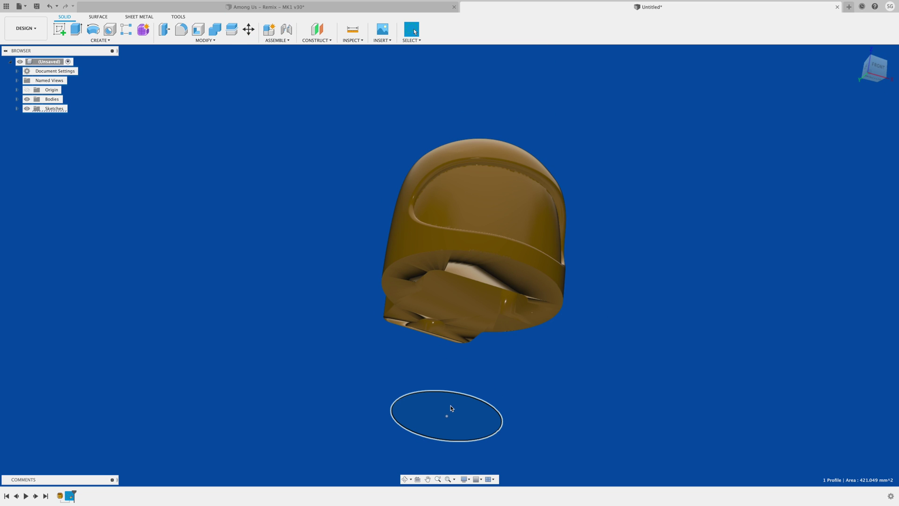
{"action": "scroll", "coordinate": [450, 419], "scroll_direction": "down", "scroll_amount": 2}
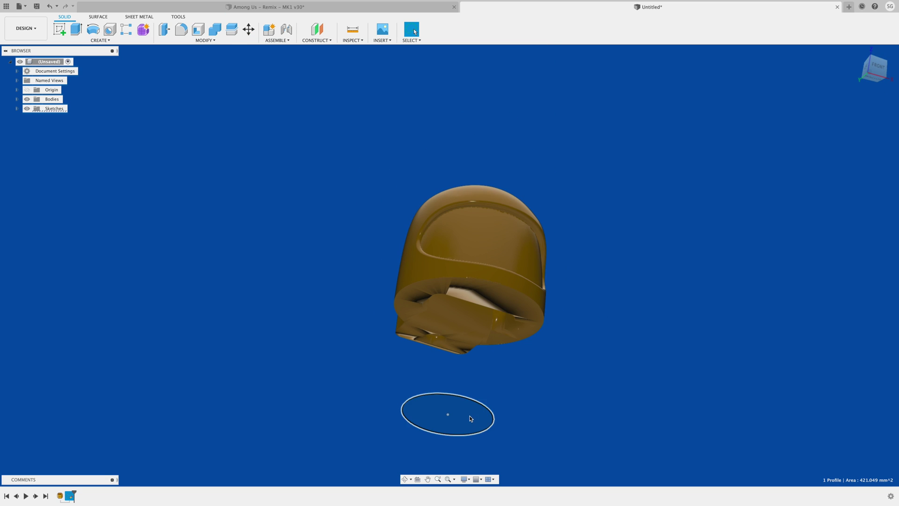
{"action": "middle_click_drag", "start_coordinate": [472, 415], "coordinate": [444, 384], "text": "shift"}
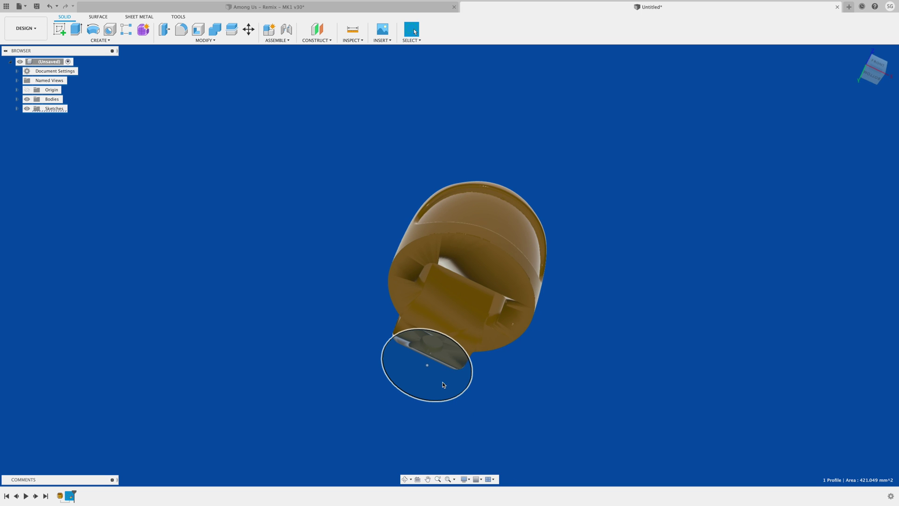
{"action": "left_click", "coordinate": [76, 29]}
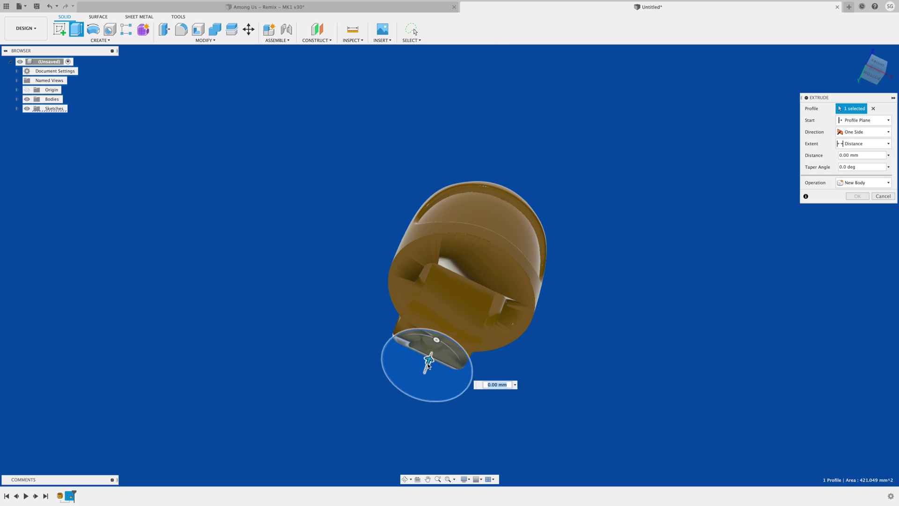
{"action": "left_click_drag", "start_coordinate": [439, 338], "coordinate": [515, 116]}
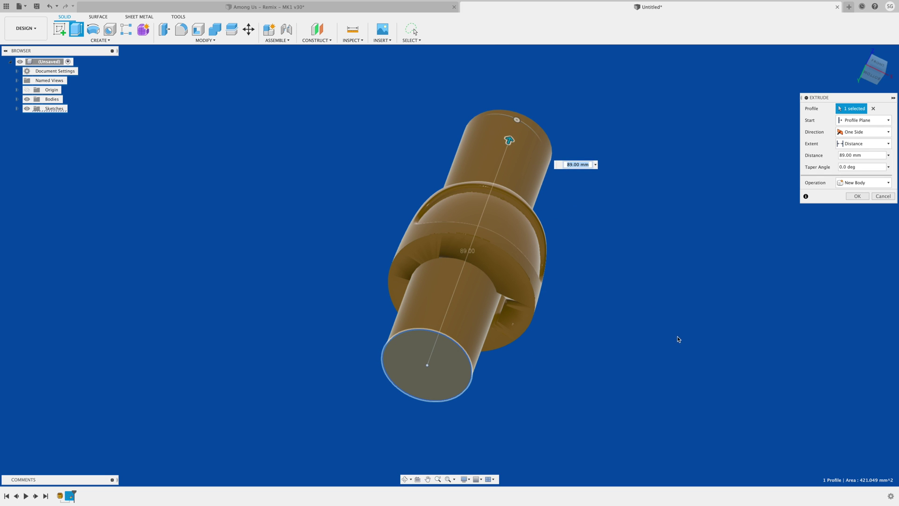
{"action": "middle_click_drag", "start_coordinate": [679, 339], "coordinate": [646, 372], "text": "shift"}
{"action": "left_click", "coordinate": [864, 183]}
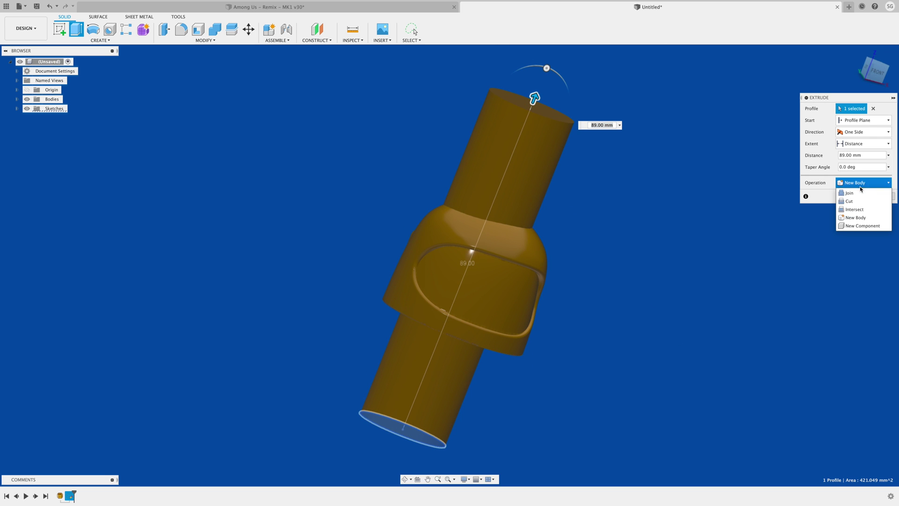
{"action": "left_click", "coordinate": [849, 201]}
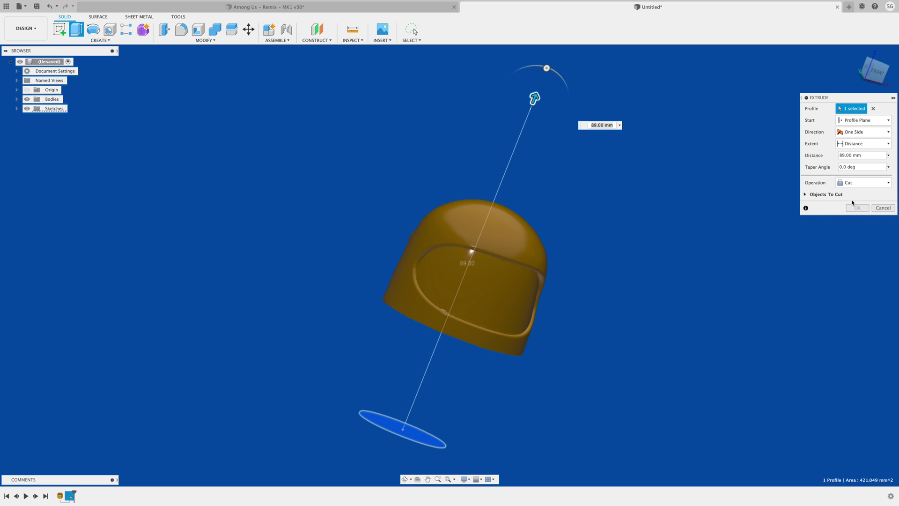
{"action": "mouse_move", "coordinate": [537, 307]}
{"action": "middle_mouse_down", "text": "shift"}
{"action": "mouse_move", "coordinate": [538, 244]}
{"action": "mouse_move", "coordinate": [539, 299]}
{"action": "middle_mouse_up", "text": "shift"}
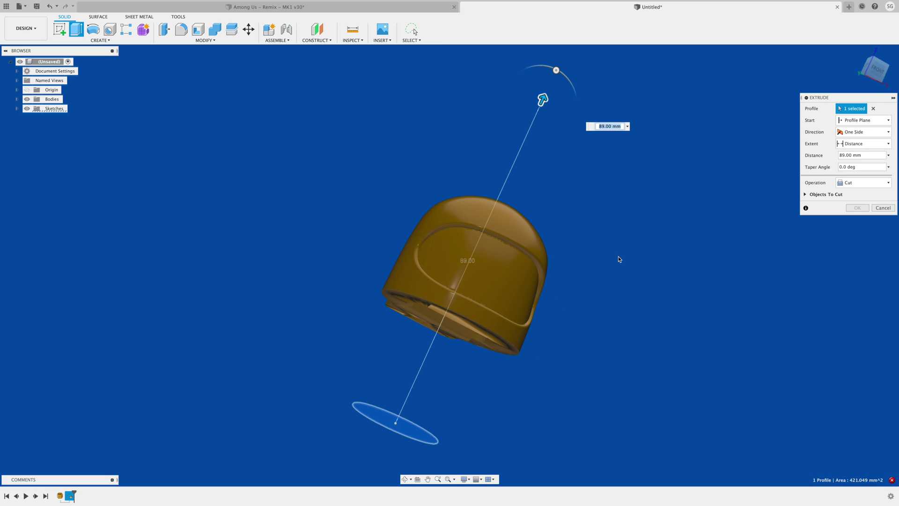
{"action": "middle_click_drag", "start_coordinate": [620, 257], "coordinate": [753, 259], "text": "shift"}
{"action": "left_click", "coordinate": [882, 207]}
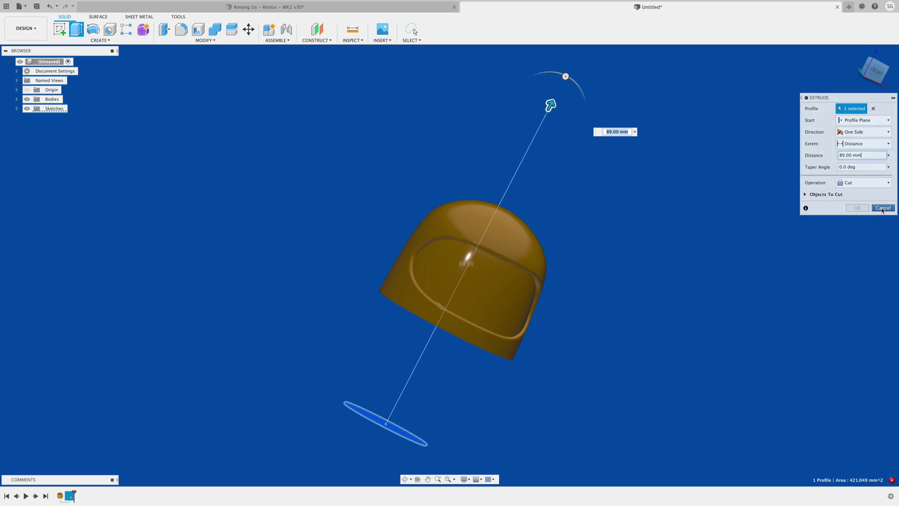
{"action": "scroll", "coordinate": [647, 322], "scroll_direction": "down", "scroll_amount": 2}
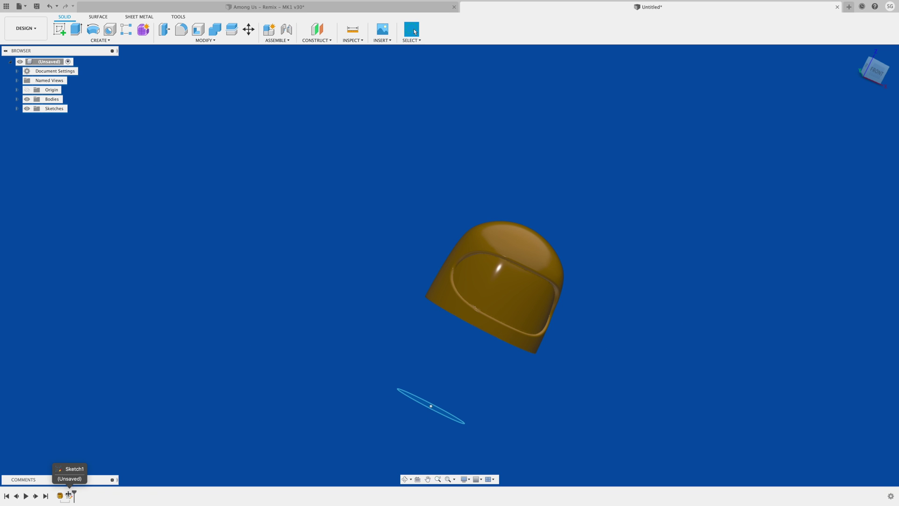
Delete Sketch1 from the timeline and orbit the helmet back to a near-front view.
{"action": "left_click_drag", "start_coordinate": [74, 493], "coordinate": [64, 493]}
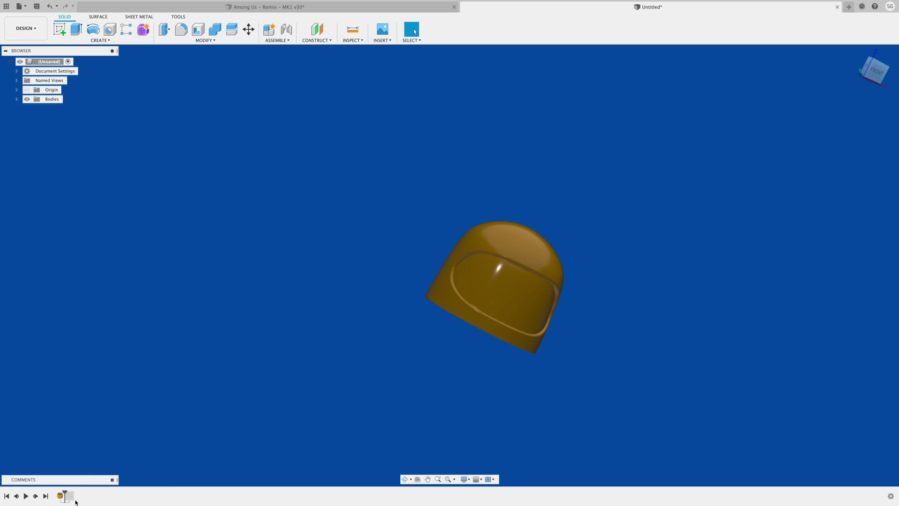
{"action": "right_click", "coordinate": [69, 496]}
{"action": "left_click", "coordinate": [96, 462]}
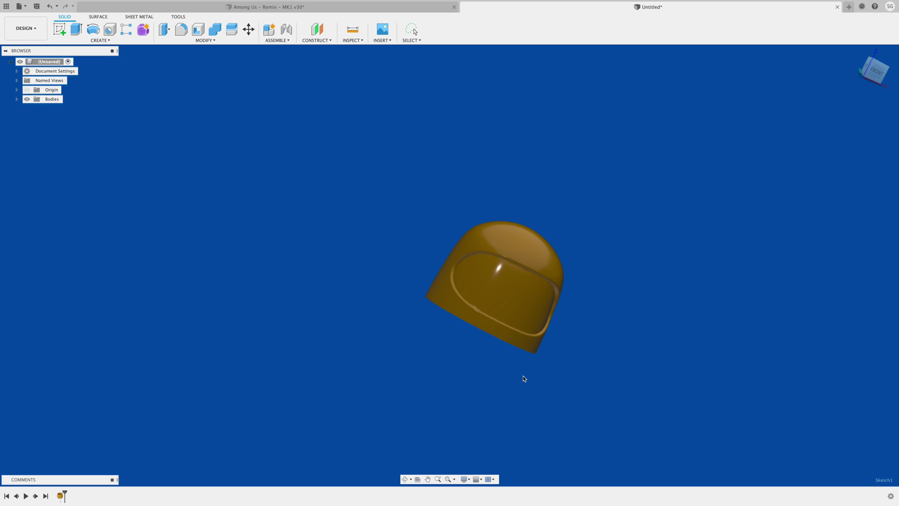
{"action": "mouse_move", "coordinate": [522, 376]}
{"action": "middle_mouse_down", "text": "shift"}
{"action": "mouse_move", "coordinate": [664, 361]}
{"action": "mouse_move", "coordinate": [605, 306]}
{"action": "mouse_move", "coordinate": [546, 287]}
{"action": "mouse_move", "coordinate": [527, 314]}
{"action": "mouse_move", "coordinate": [514, 313]}
{"action": "mouse_move", "coordinate": [538, 317]}
{"action": "middle_mouse_up", "text": "shift"}
{"action": "scroll", "coordinate": [522, 317], "scroll_direction": "up", "scroll_amount": 5}
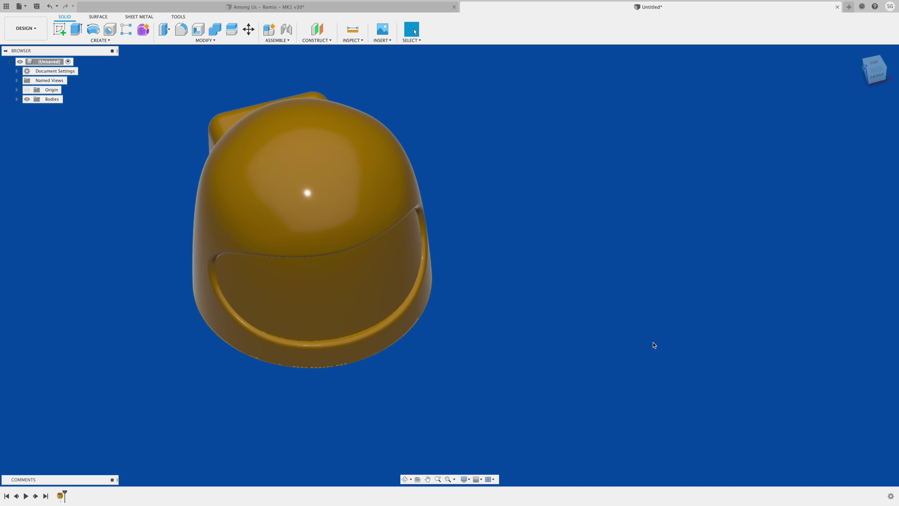
{"action": "scroll", "coordinate": [527, 353], "scroll_direction": "up", "scroll_amount": 3}
{"action": "scroll", "coordinate": [511, 357], "scroll_direction": "down", "scroll_amount": 3}
{"action": "middle_click_drag", "start_coordinate": [511, 357], "coordinate": [556, 364], "text": "shift"}
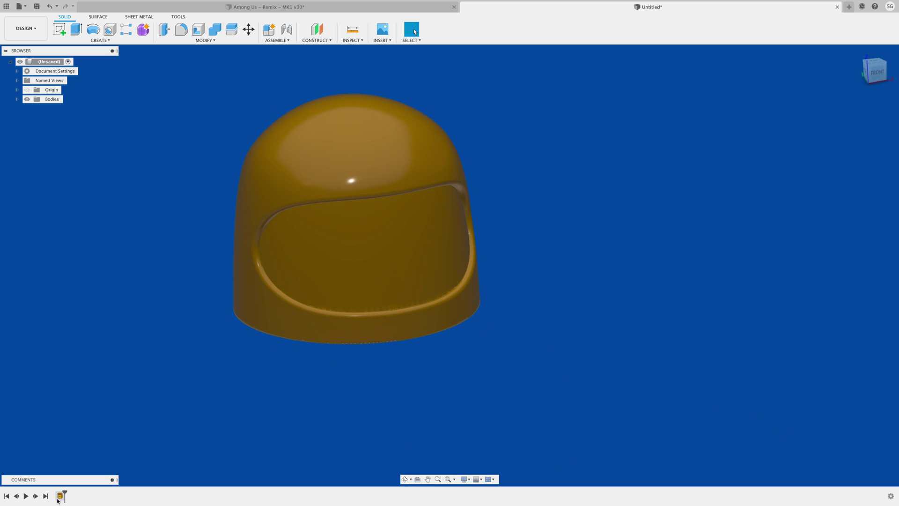
{"action": "left_click", "coordinate": [891, 496]}
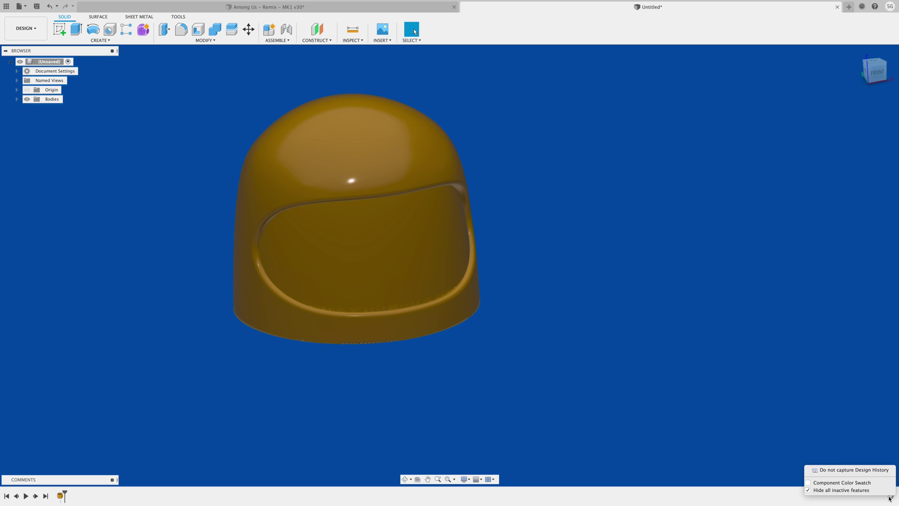
Switch to Do not capture Design History and confirm removing the timeline.
{"action": "left_click", "coordinate": [840, 471]}
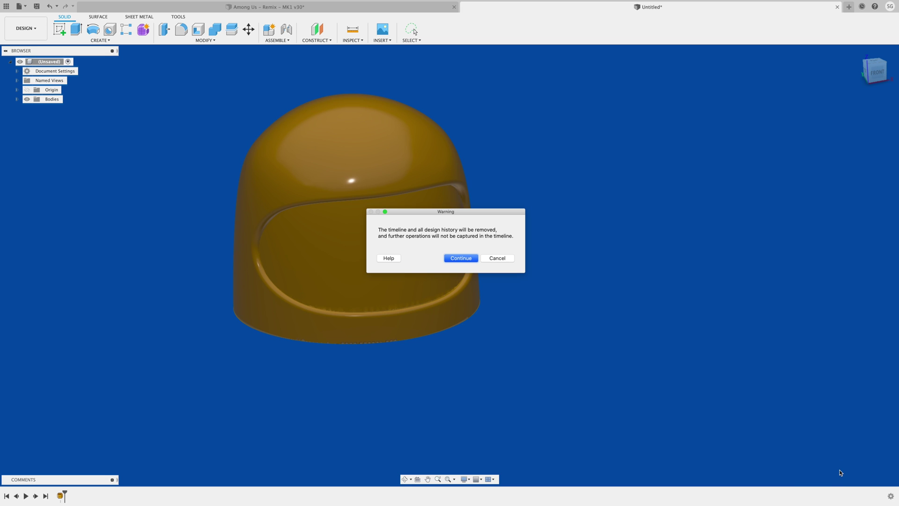
{"action": "left_click", "coordinate": [468, 261]}
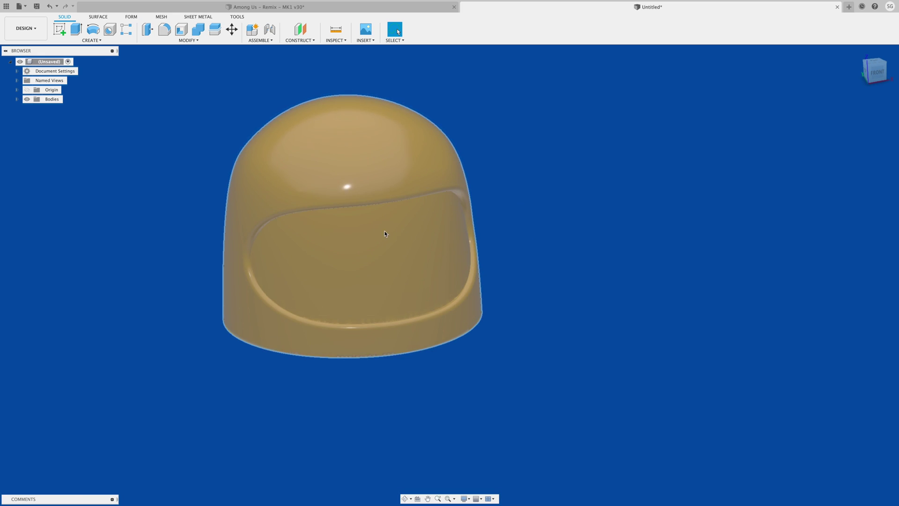
Run Mesh to BRep on the helmet mesh body.
{"action": "left_click", "coordinate": [161, 18]}
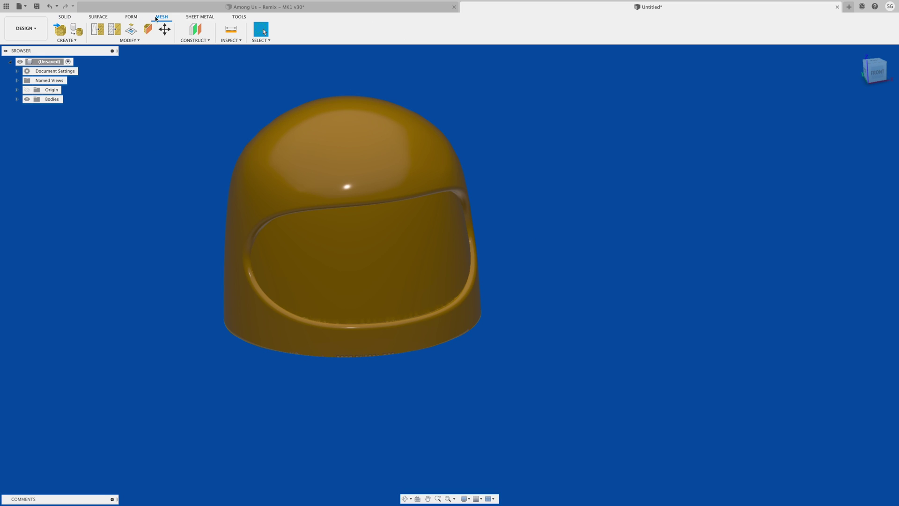
{"action": "left_click", "coordinate": [65, 17]}
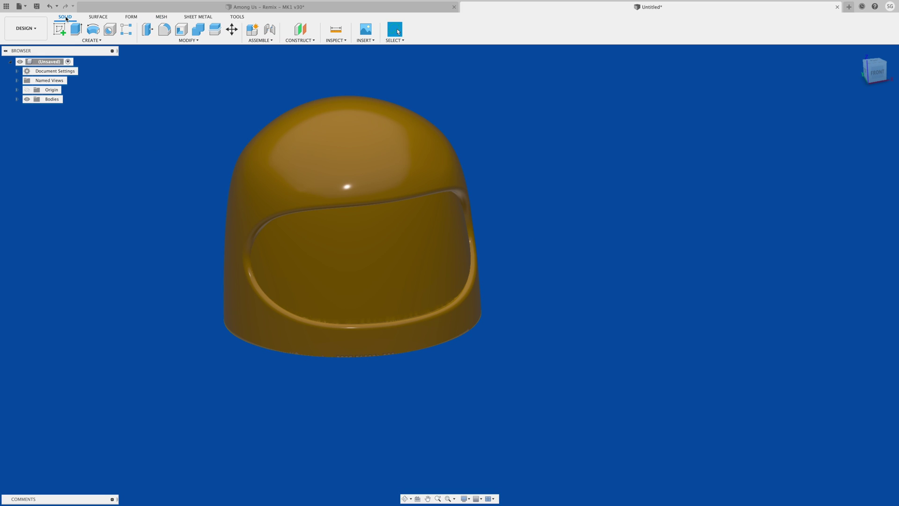
{"action": "left_click", "coordinate": [188, 41]}
{"action": "mouse_move", "coordinate": [153, 216]}
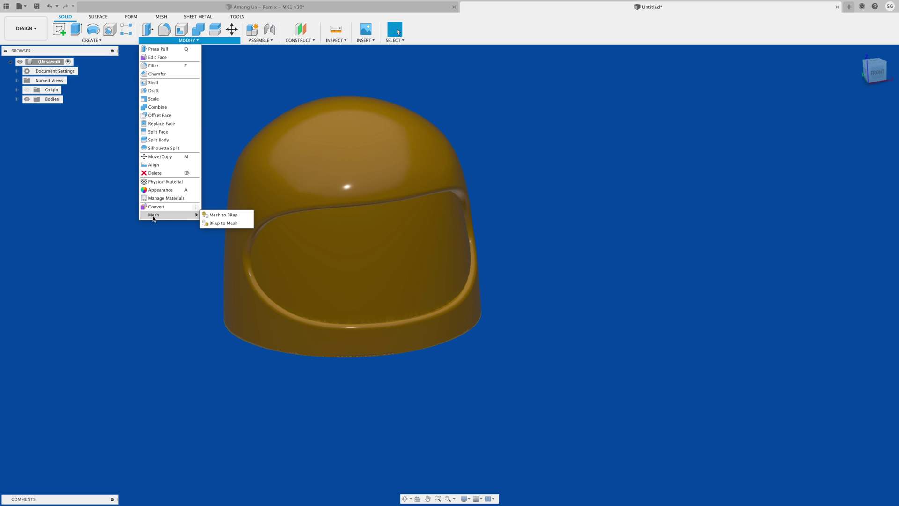
{"action": "left_click", "coordinate": [221, 215]}
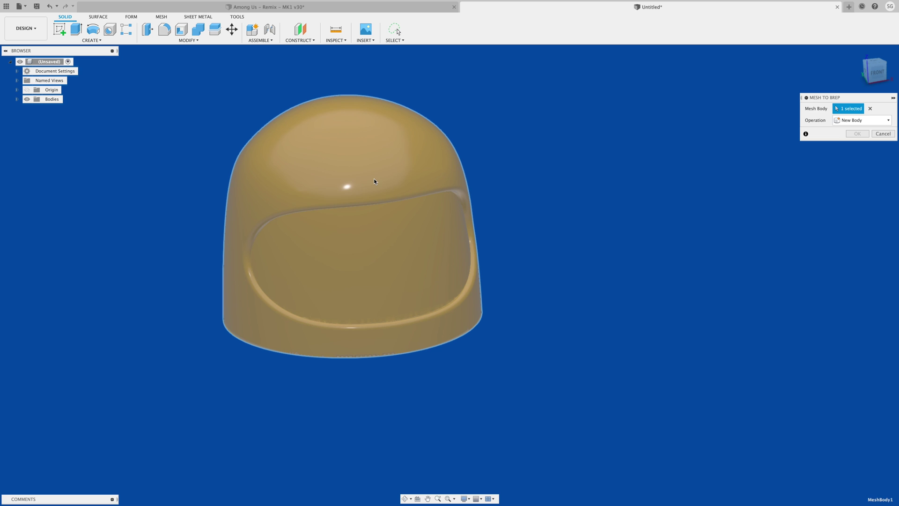
{"action": "left_click", "coordinate": [373, 179]}
{"action": "left_click", "coordinate": [858, 134]}
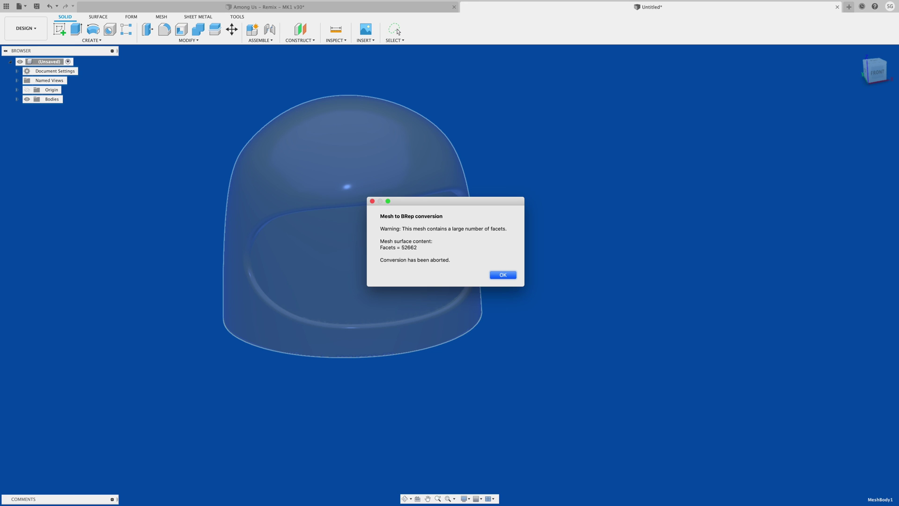
Dismiss the abort warning about 52662 facets and exit full screen.
{"action": "key", "text": "super+Tab"}
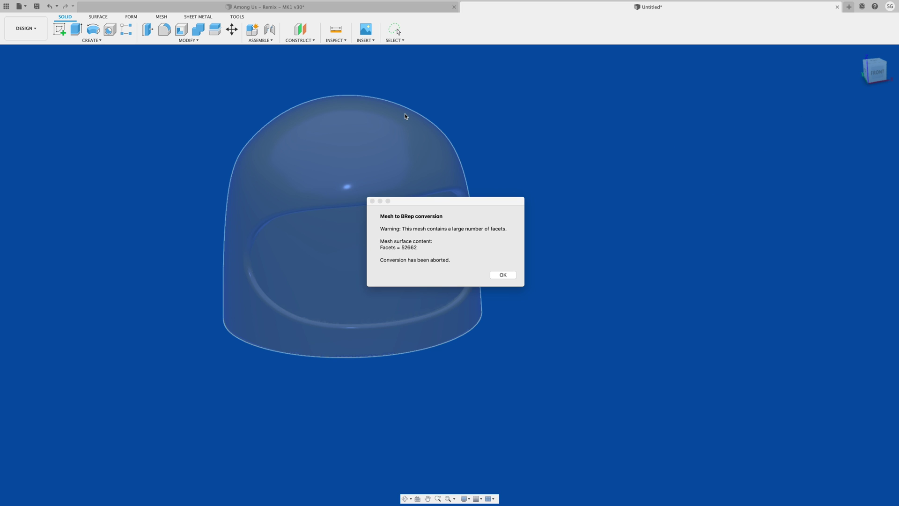
{"action": "left_click", "coordinate": [513, 273]}
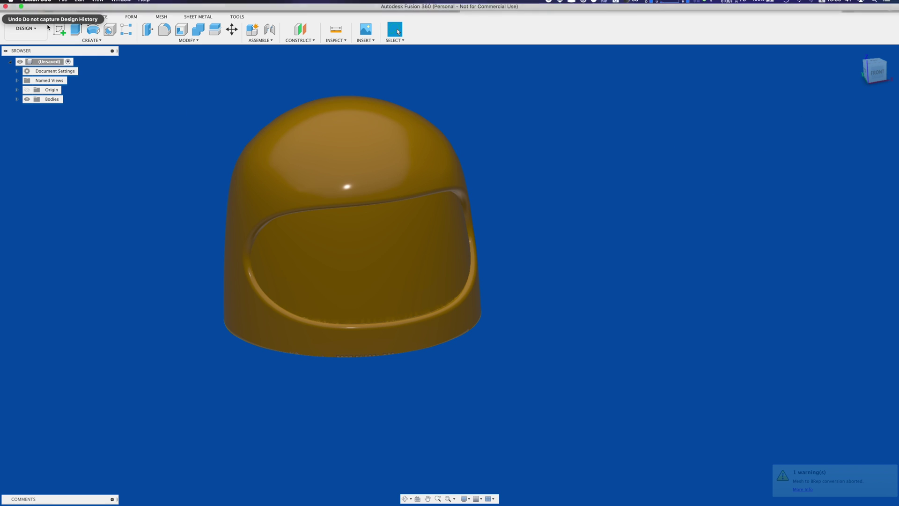
{"action": "left_click", "coordinate": [21, 13]}
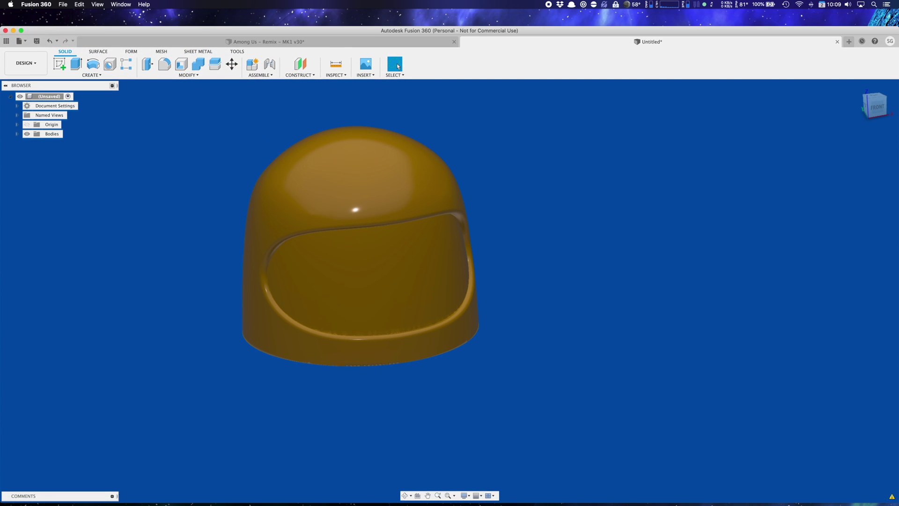
{"action": "key", "text": "super+Tab"}
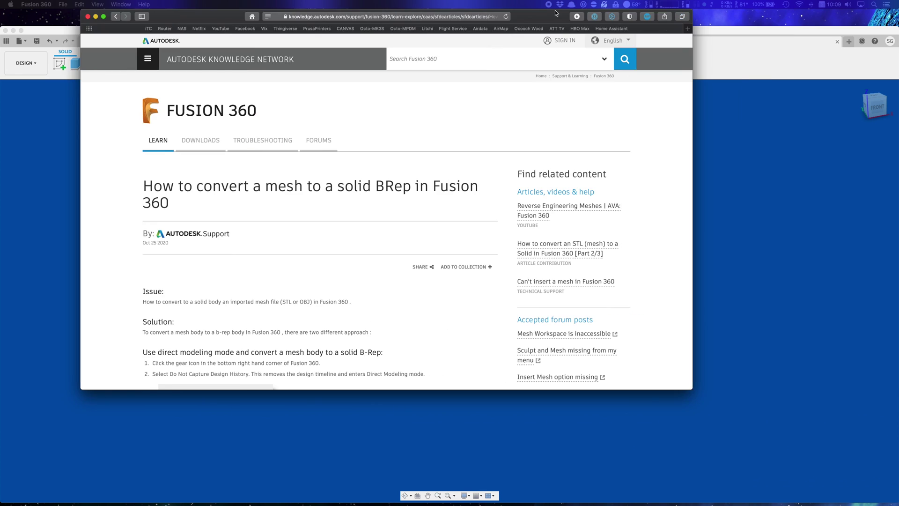
{"action": "scroll", "coordinate": [381, 347], "scroll_direction": "down", "scroll_amount": 10}
{"action": "scroll", "coordinate": [239, 290], "scroll_direction": "up", "scroll_amount": 10}
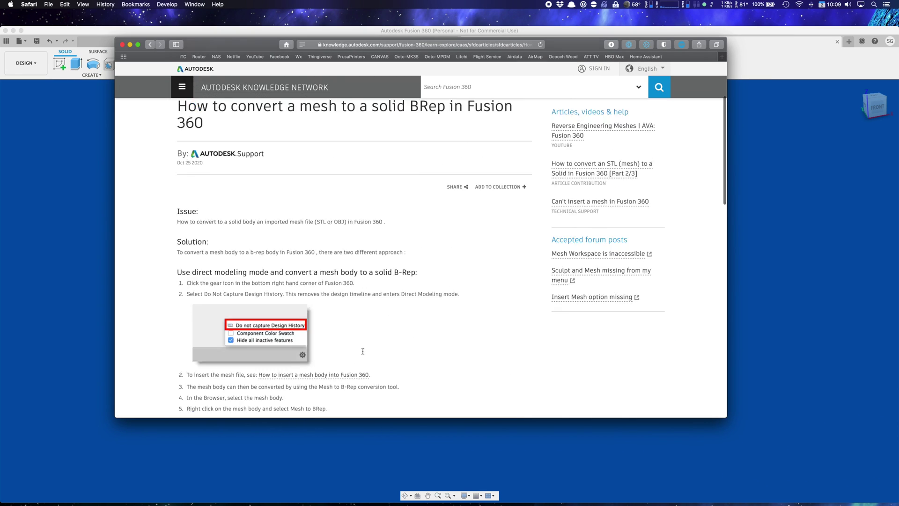
{"action": "scroll", "coordinate": [421, 267], "scroll_direction": "down", "scroll_amount": 10}
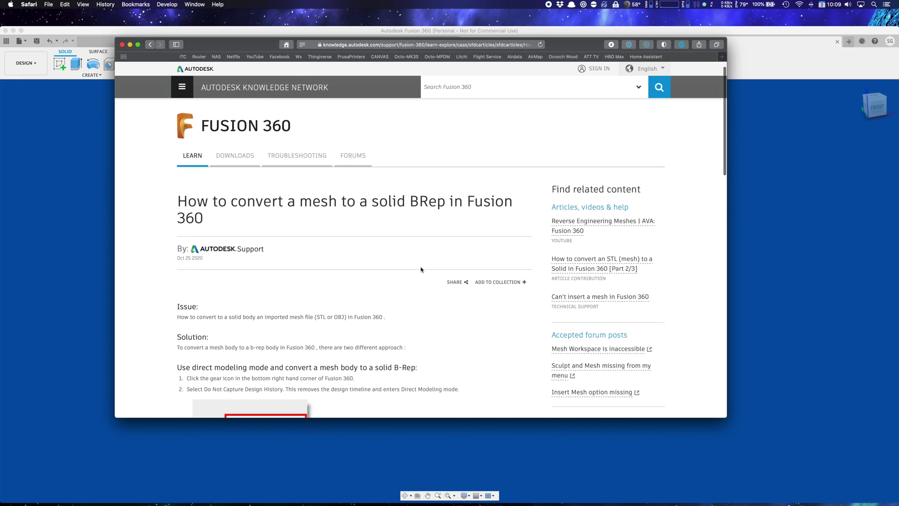
{"action": "scroll", "coordinate": [418, 275], "scroll_direction": "down", "scroll_amount": 2}
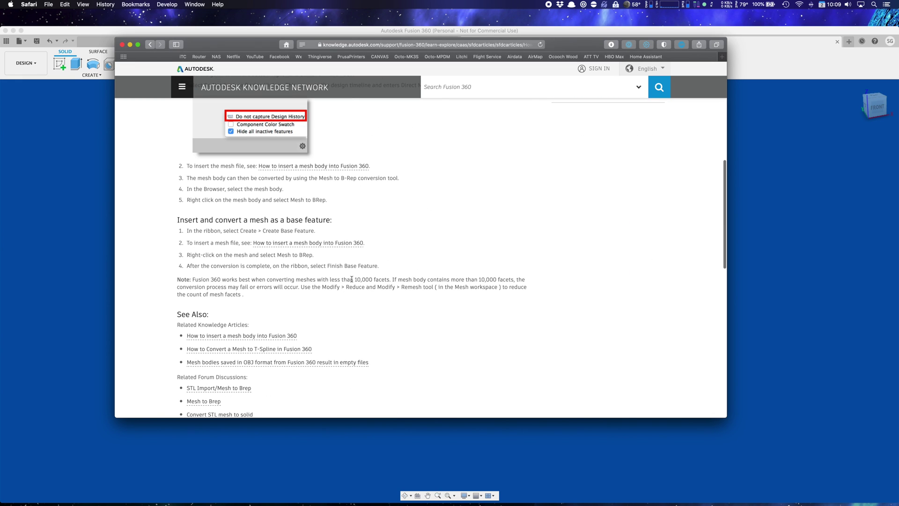
{"action": "left_click_drag", "start_coordinate": [356, 280], "coordinate": [392, 281]}
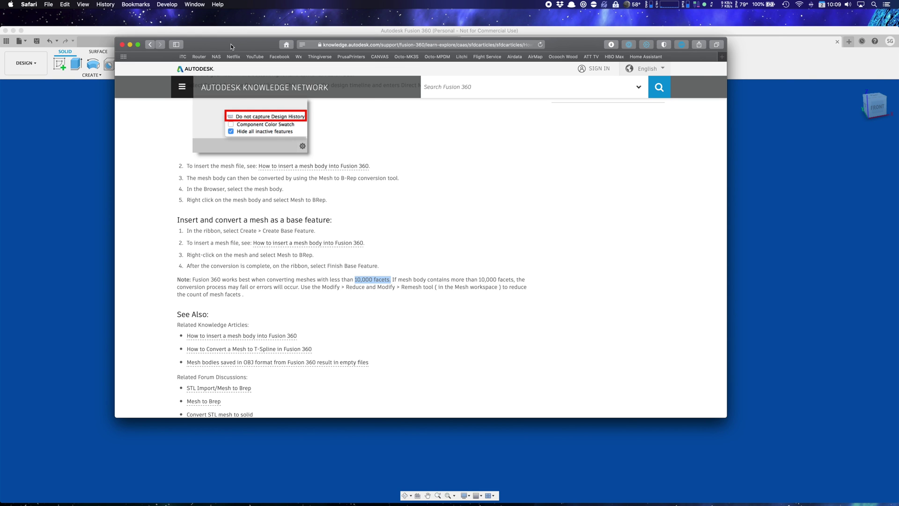
{"action": "key", "text": "super+Tab"}
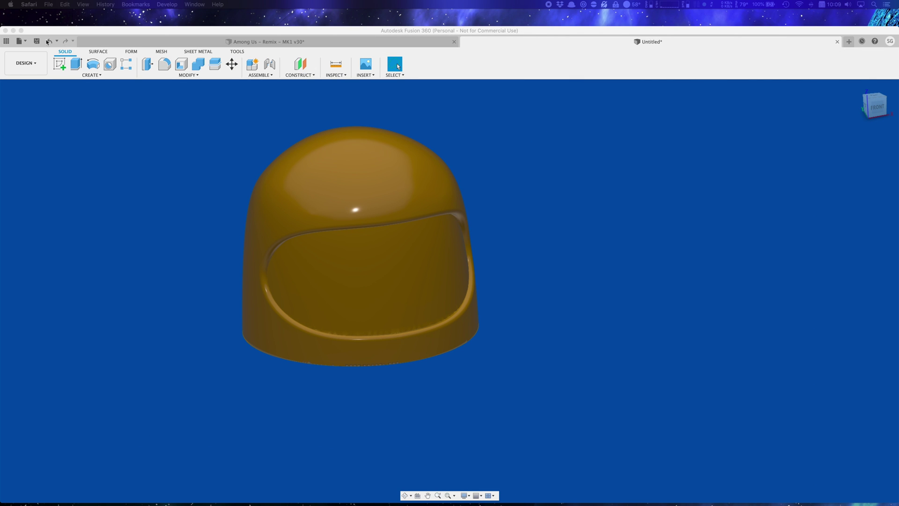
Return to full screen and set up the mesh Reduce command on MeshBody1.
{"action": "left_click", "coordinate": [21, 31]}
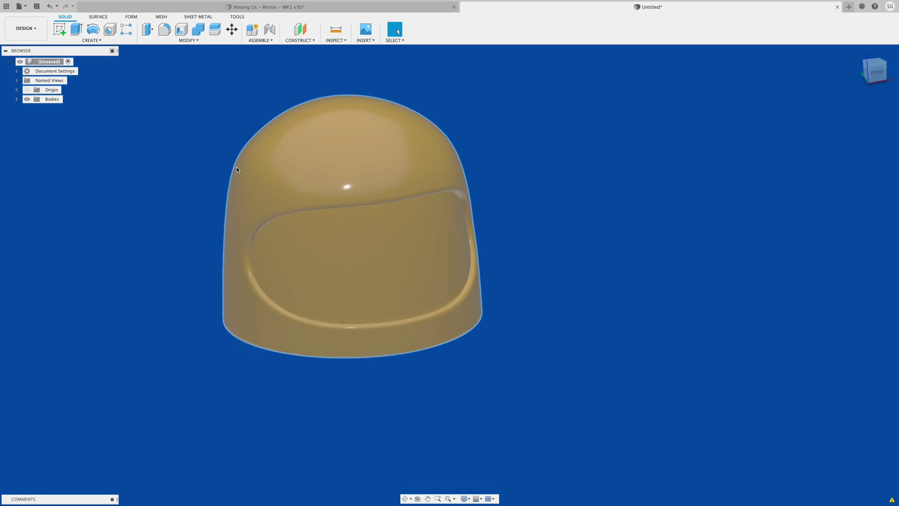
{"action": "left_click", "coordinate": [161, 17]}
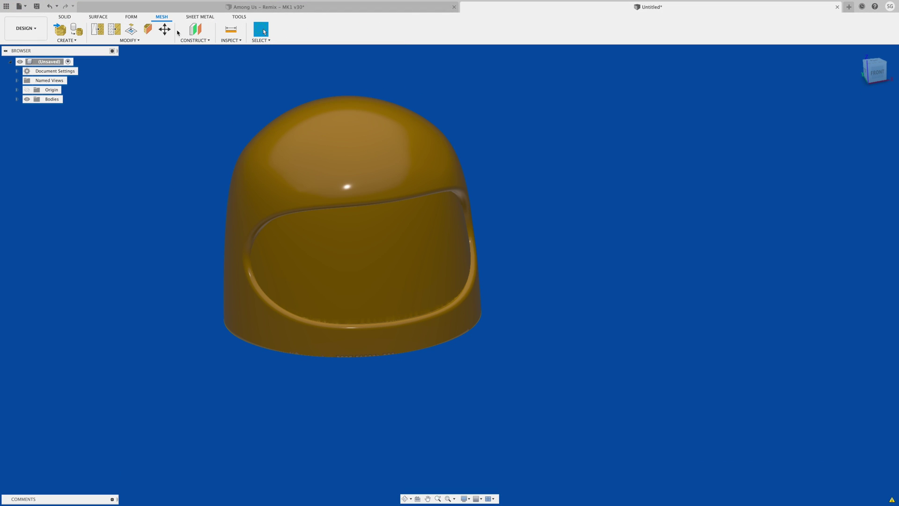
{"action": "left_click", "coordinate": [131, 41]}
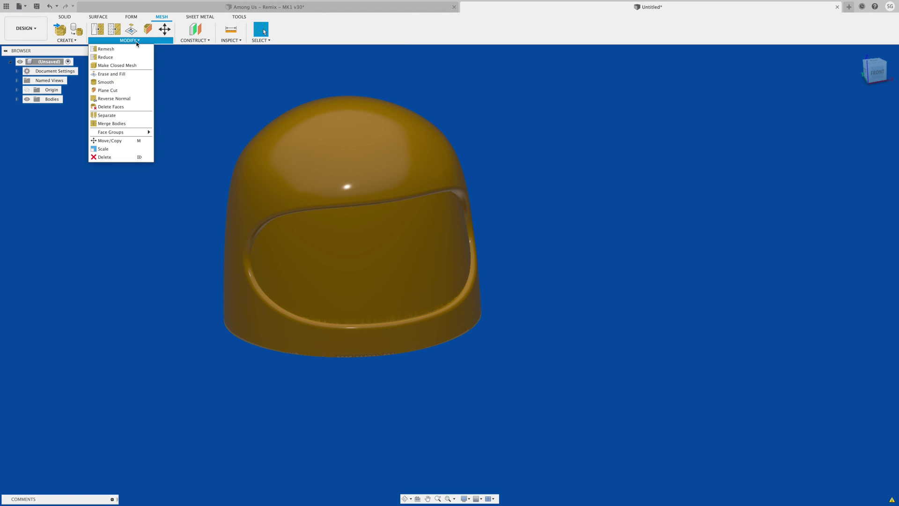
{"action": "left_click", "coordinate": [105, 57]}
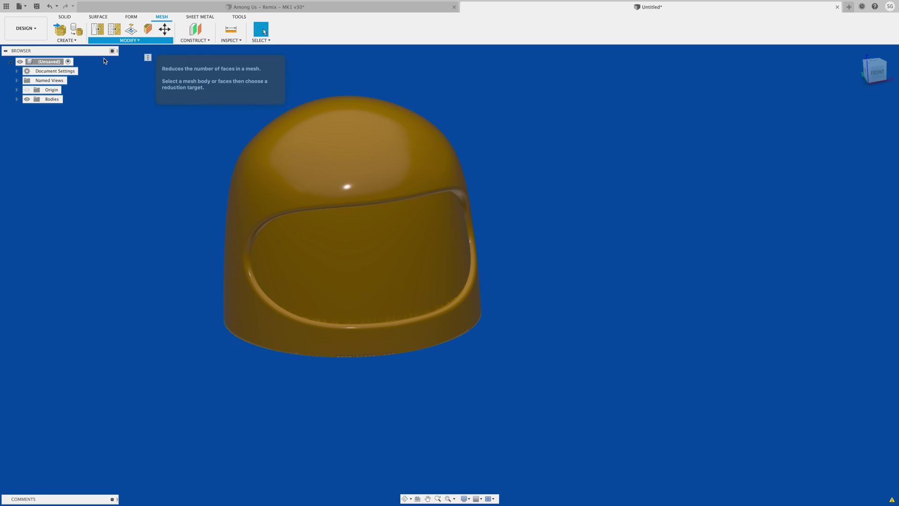
{"action": "left_click", "coordinate": [17, 99]}
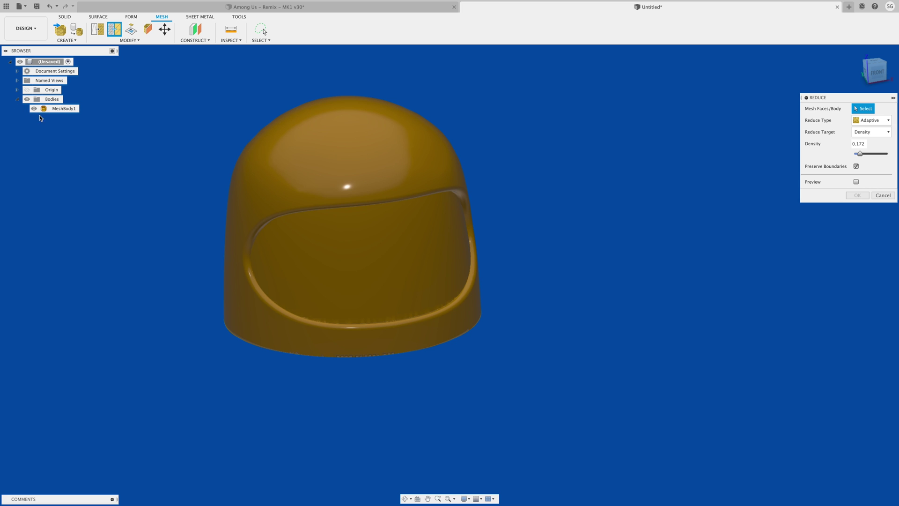
{"action": "left_click", "coordinate": [52, 108]}
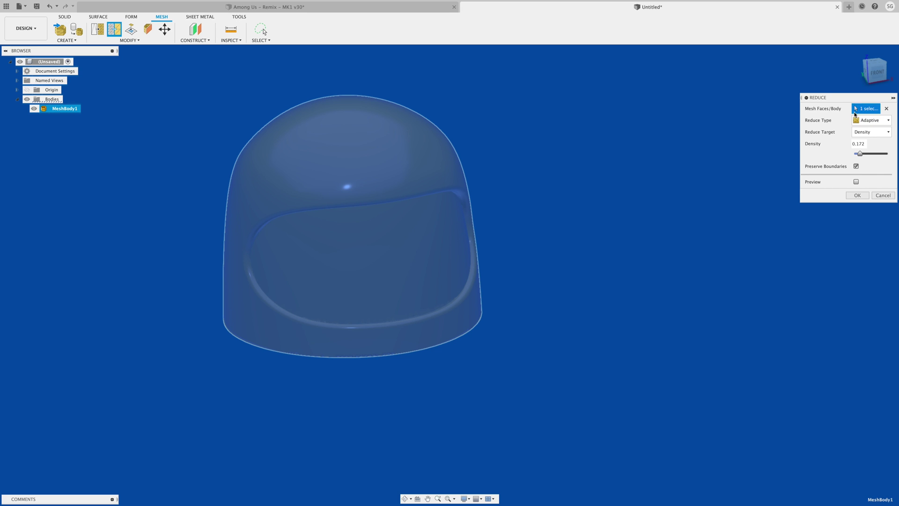
Reduce the helmet mesh at density 0.184, then deselect it and orbit slightly frontward.
{"action": "left_click_drag", "start_coordinate": [853, 100], "coordinate": [643, 114]}
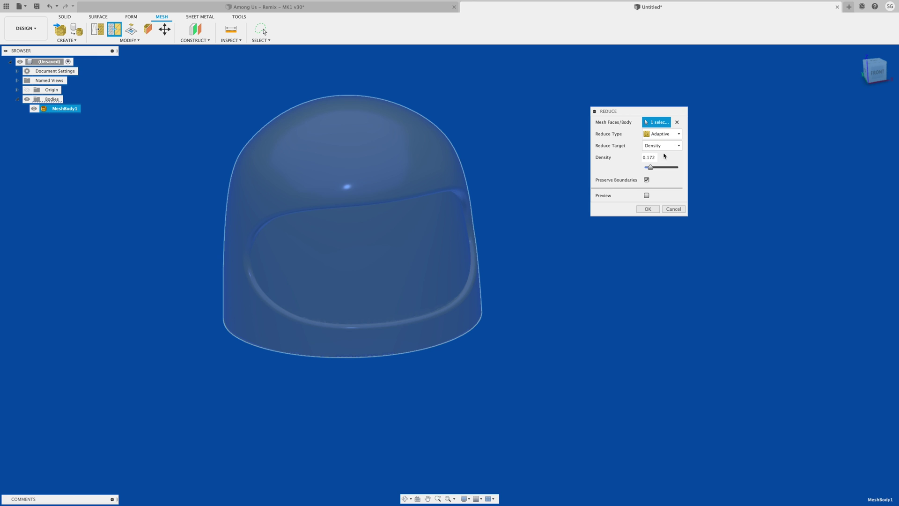
{"action": "left_click_drag", "start_coordinate": [651, 170], "coordinate": [680, 169]}
{"action": "left_click_drag", "start_coordinate": [651, 168], "coordinate": [683, 168]}
{"action": "left_click_drag", "start_coordinate": [679, 169], "coordinate": [651, 172]}
{"action": "left_click", "coordinate": [504, 222]}
{"action": "middle_click_drag", "start_coordinate": [508, 257], "coordinate": [570, 288], "text": "shift"}
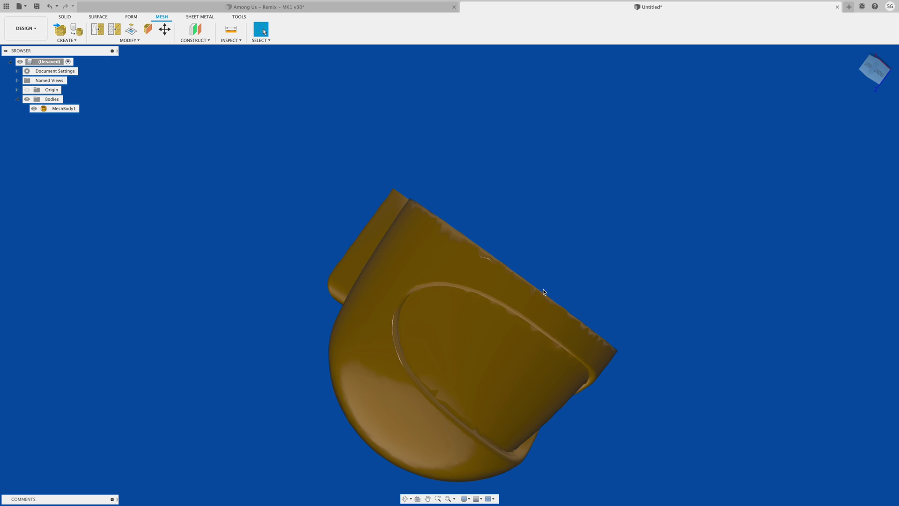
{"action": "middle_click_drag", "start_coordinate": [666, 290], "coordinate": [576, 264], "text": "shift"}
Convert the reduced MeshBody1 into the solid Body1 with Mesh to BRep.
{"action": "left_click", "coordinate": [65, 16]}
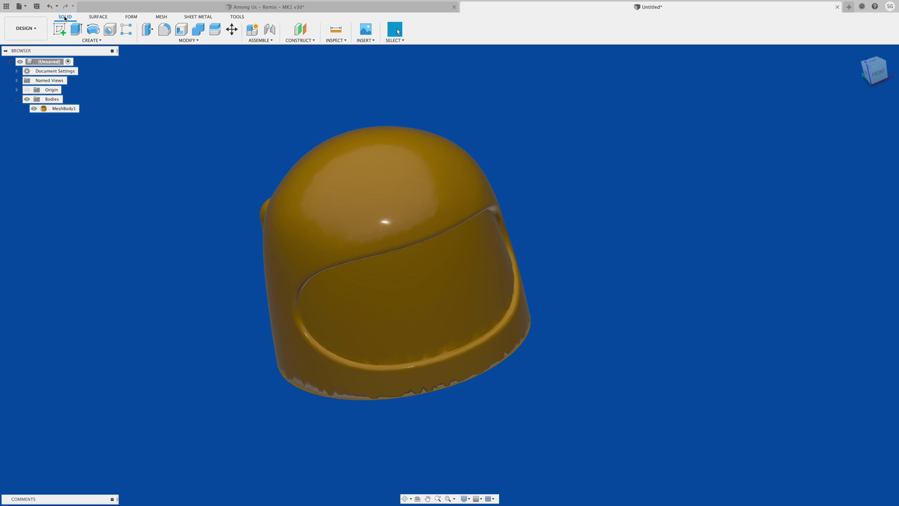
{"action": "left_click", "coordinate": [182, 41]}
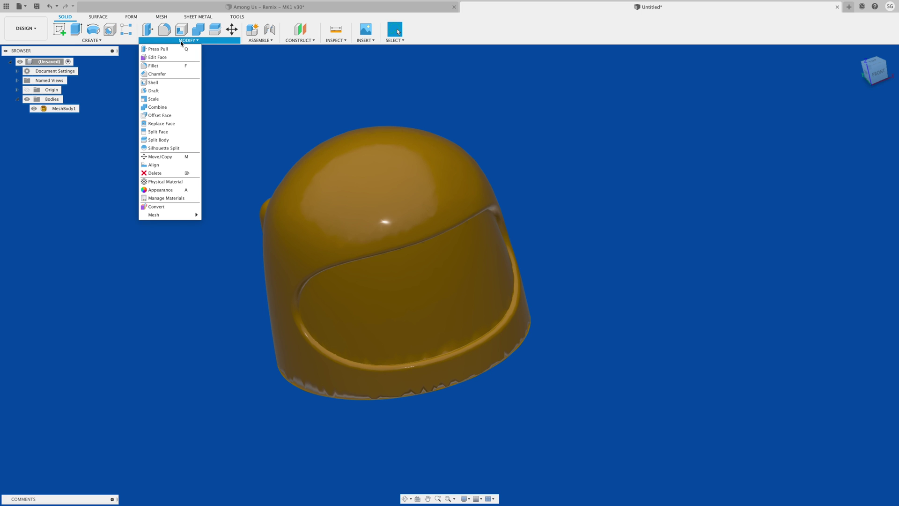
{"action": "mouse_move", "coordinate": [159, 215]}
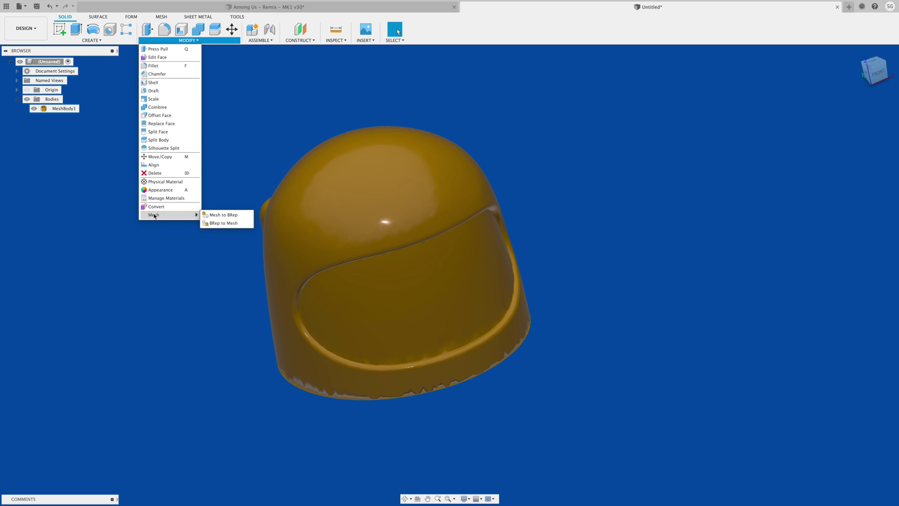
{"action": "left_click", "coordinate": [237, 215]}
{"action": "left_click", "coordinate": [379, 223]}
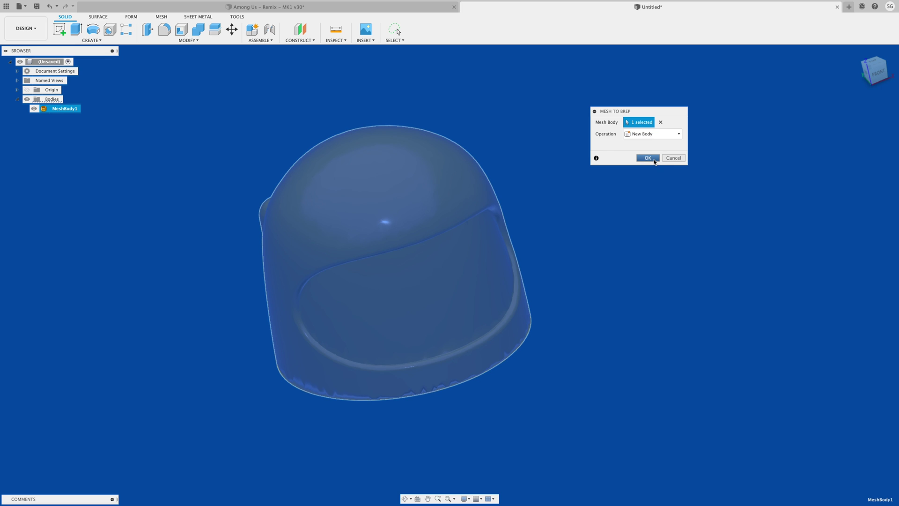
{"action": "left_click", "coordinate": [648, 158]}
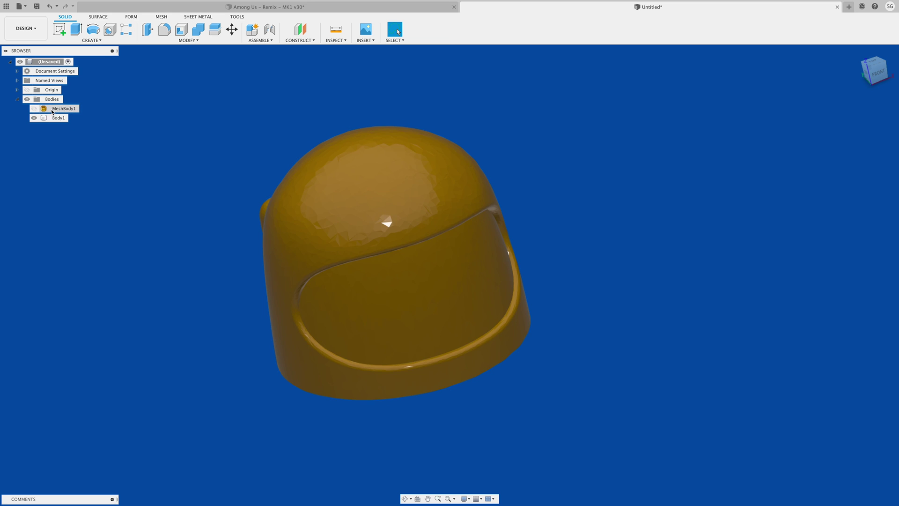
{"action": "middle_click_drag", "start_coordinate": [541, 343], "coordinate": [660, 232], "text": "shift"}
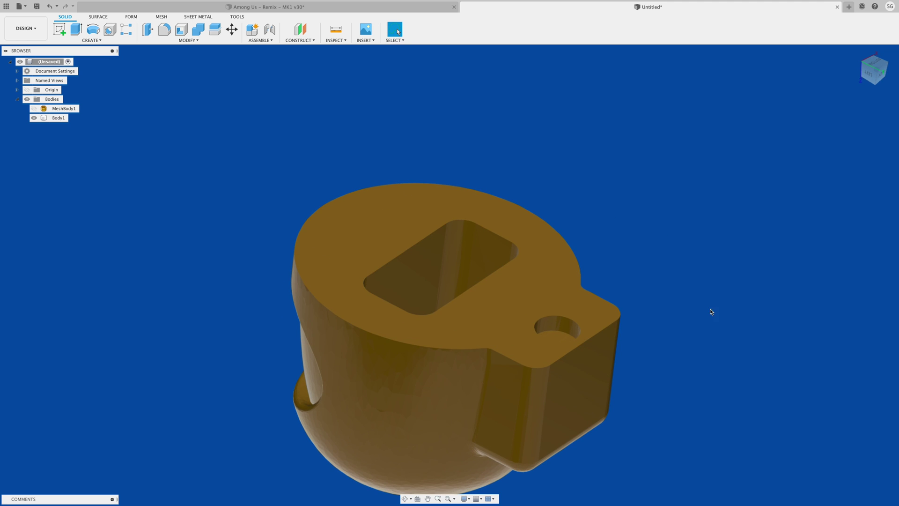
{"action": "middle_click_drag", "start_coordinate": [710, 311], "coordinate": [424, 223], "text": "shift"}
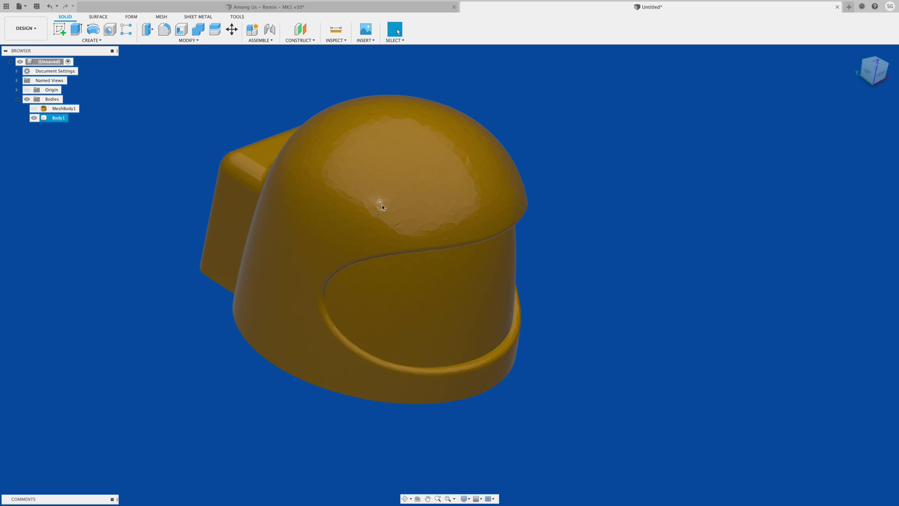
{"action": "scroll", "coordinate": [382, 206], "scroll_direction": "up", "scroll_amount": 3}
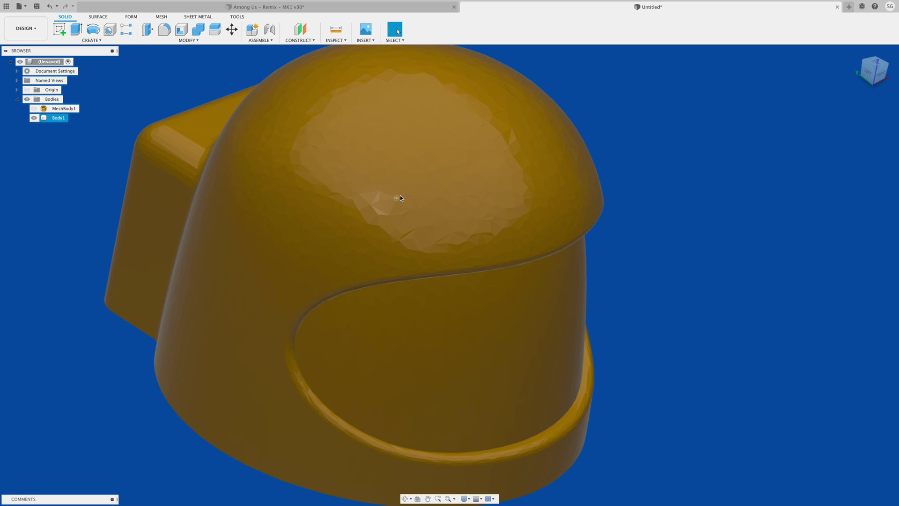
{"action": "scroll", "coordinate": [402, 206], "scroll_direction": "up", "scroll_amount": 5}
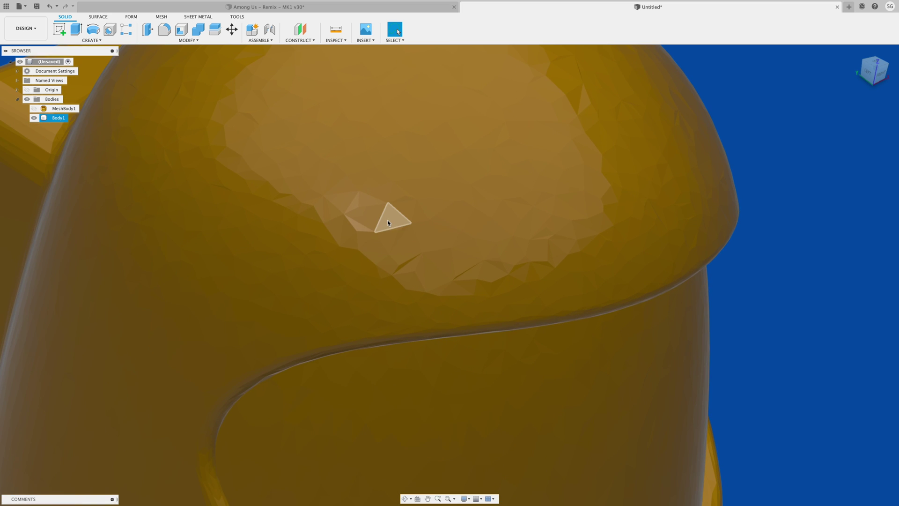
{"action": "scroll", "coordinate": [388, 223], "scroll_direction": "down", "scroll_amount": 8}
{"action": "left_click", "coordinate": [528, 269]}
{"action": "middle_click_drag", "start_coordinate": [528, 268], "coordinate": [516, 291], "text": "shift"}
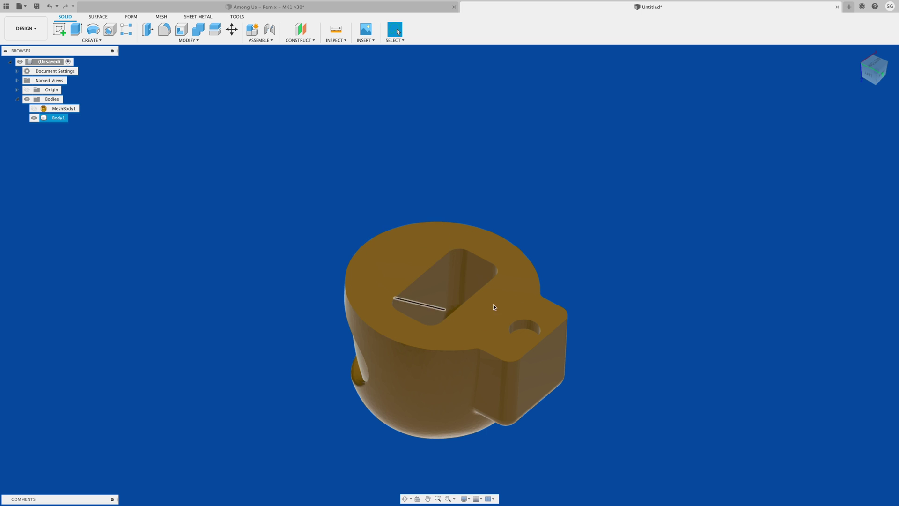
{"action": "middle_click_drag", "start_coordinate": [594, 282], "coordinate": [510, 225]}
{"action": "left_click_drag", "start_coordinate": [510, 225], "coordinate": [536, 148]}
{"action": "key", "text": "Escape"}
{"action": "middle_click_drag", "start_coordinate": [535, 297], "coordinate": [361, 246], "text": "shift"}
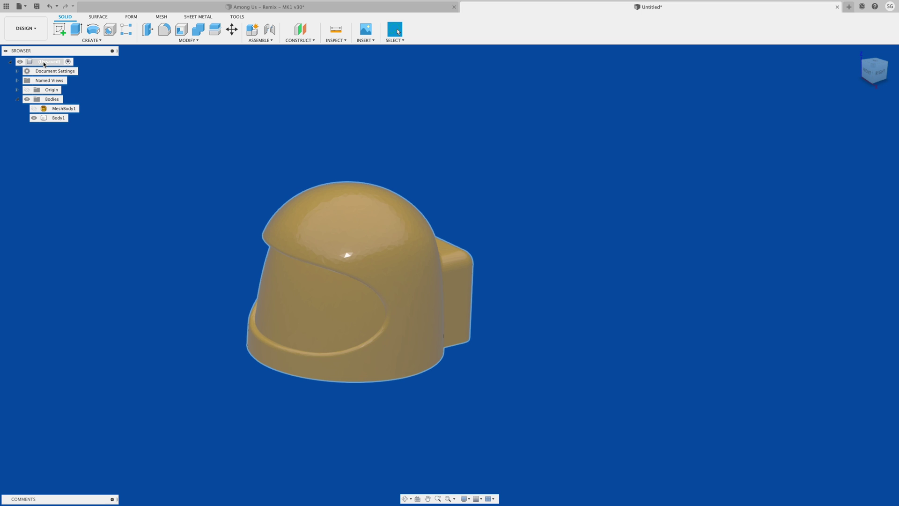
Turn on Capture Design History for the root component and view the helmet's underside.
{"action": "right_click", "coordinate": [44, 64]}
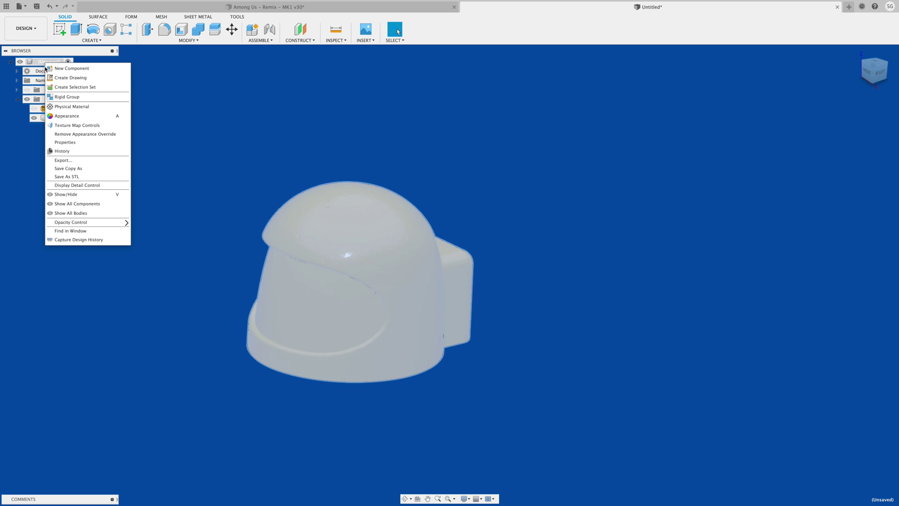
{"action": "left_click", "coordinate": [74, 240]}
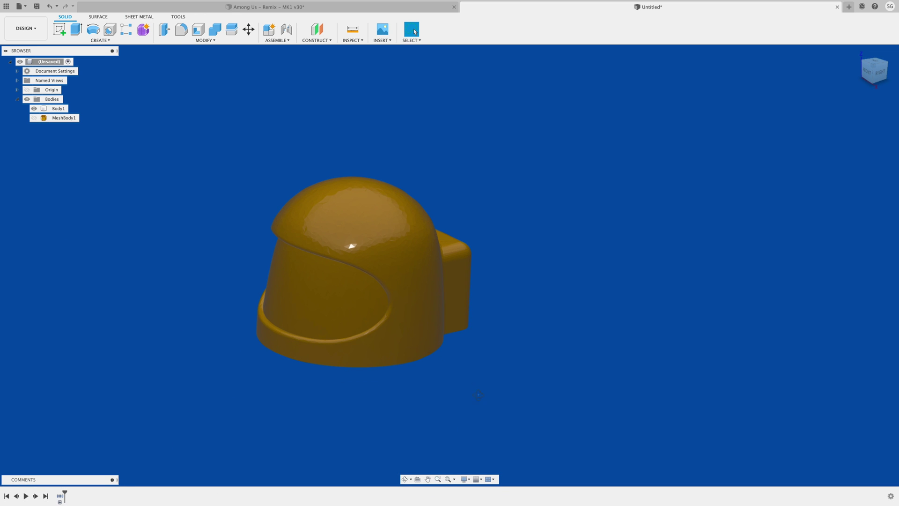
{"action": "middle_click_drag", "start_coordinate": [481, 404], "coordinate": [517, 293], "text": "shift"}
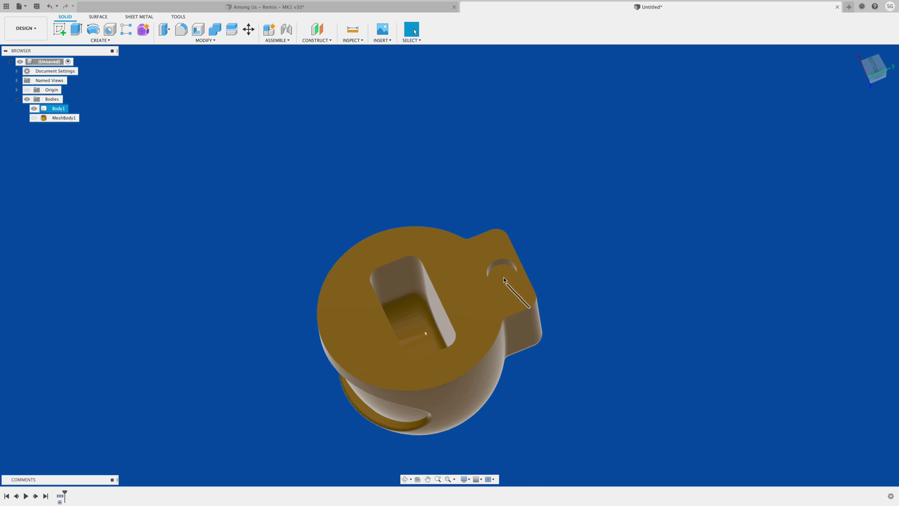
{"action": "middle_click_drag", "start_coordinate": [574, 293], "coordinate": [517, 246], "text": "shift"}
{"action": "key", "text": "Escape"}
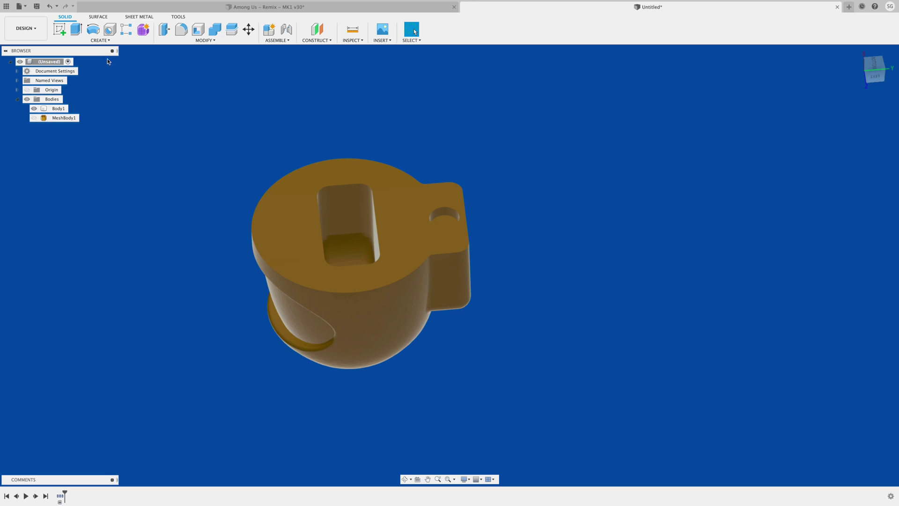
Sketch a circle over the old tab hole on the triangular underside face.
{"action": "left_click", "coordinate": [59, 29]}
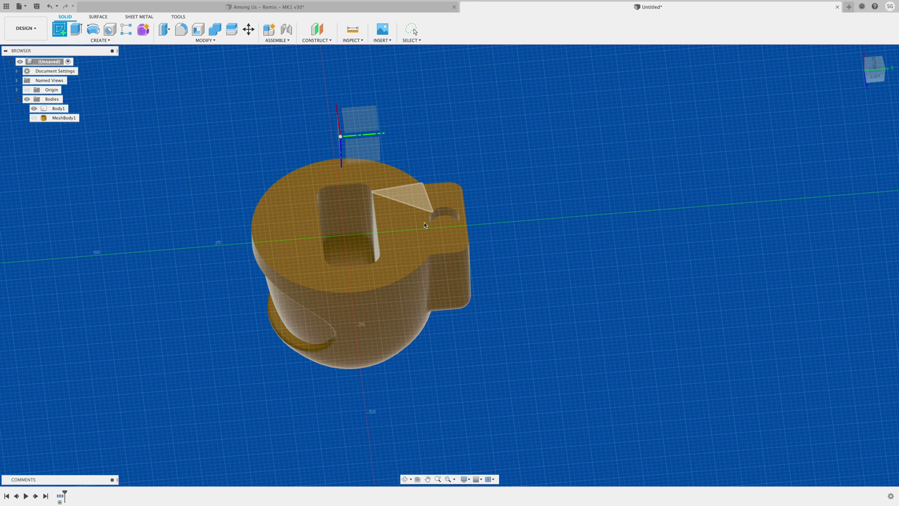
{"action": "left_click", "coordinate": [412, 226]}
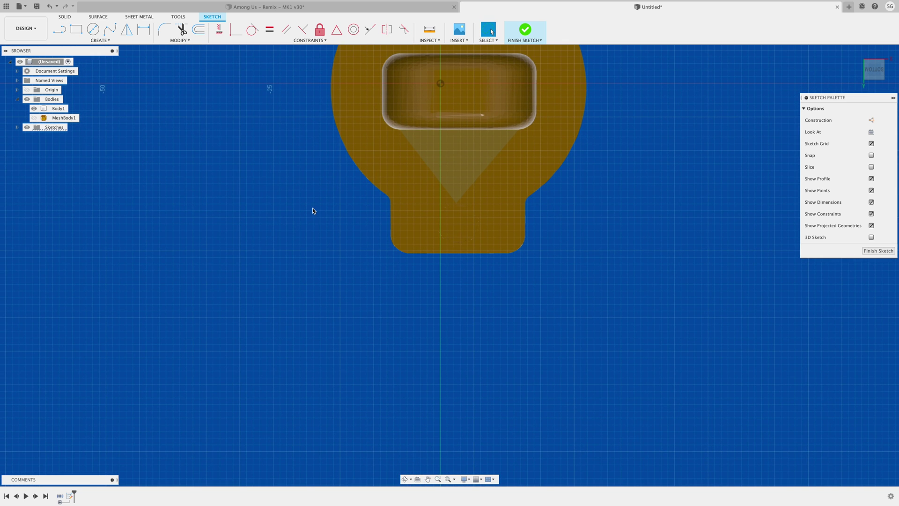
{"action": "key", "text": "c"}
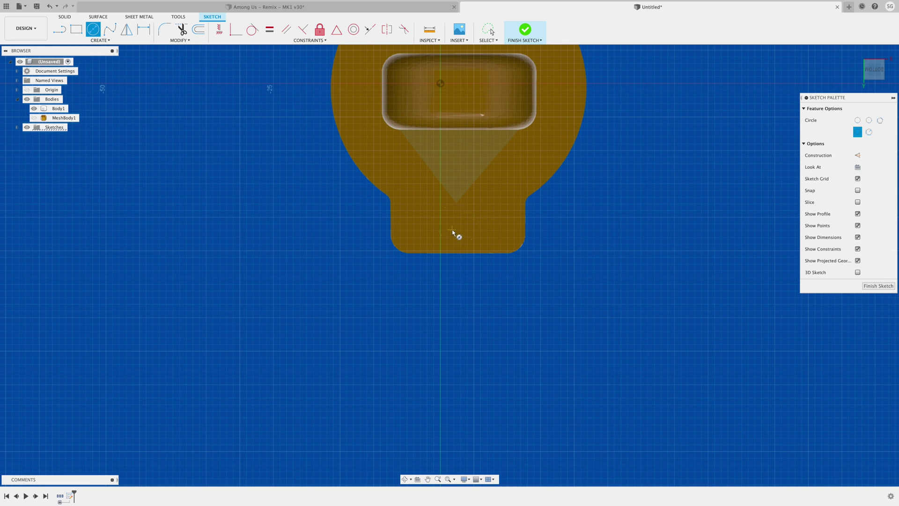
{"action": "left_click", "coordinate": [484, 234]}
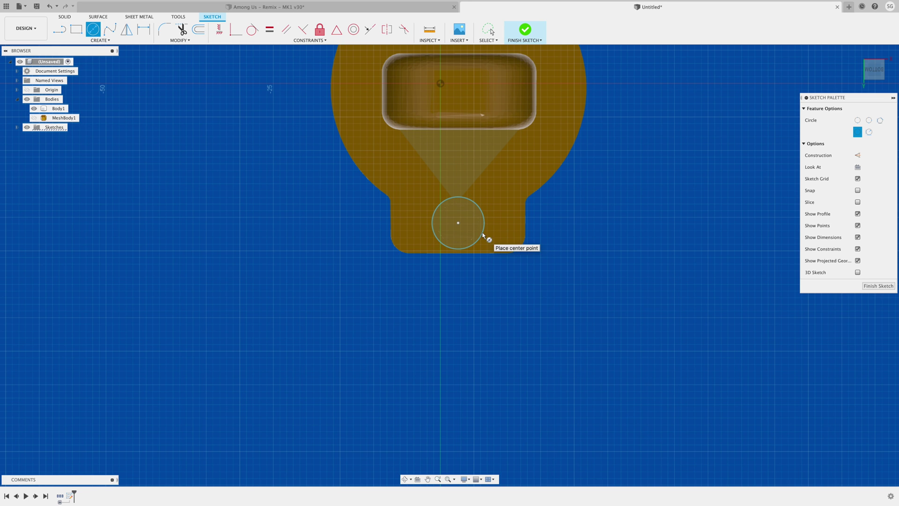
{"action": "left_click", "coordinate": [879, 286]}
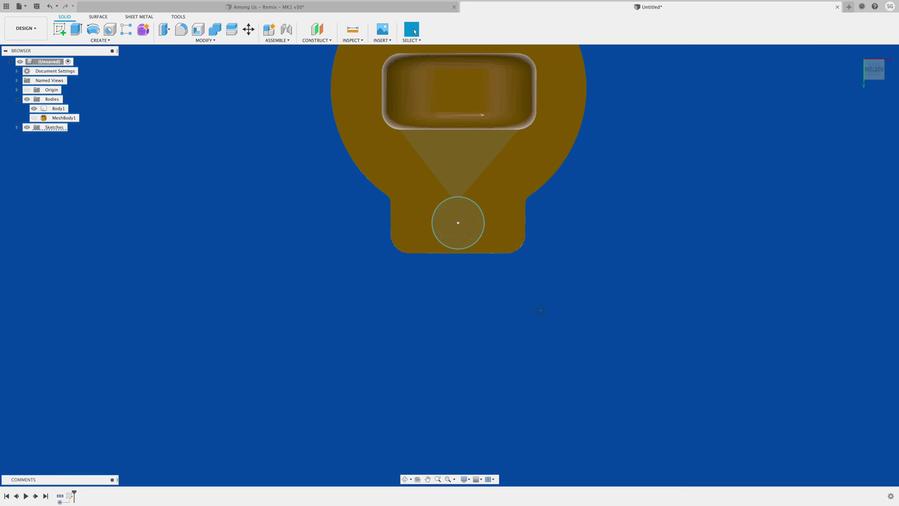
Select the circle profile and the small notch profile together.
{"action": "middle_click_drag", "start_coordinate": [638, 301], "coordinate": [543, 286], "text": "shift"}
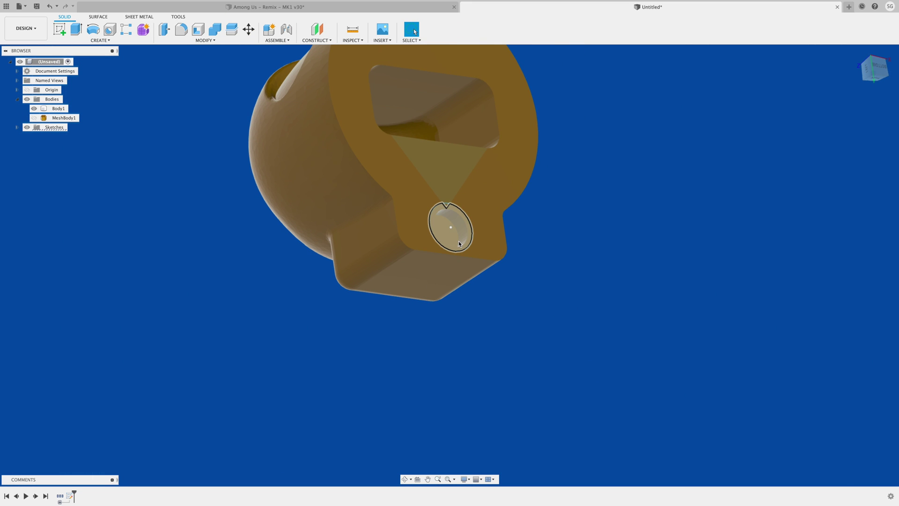
{"action": "left_click", "coordinate": [459, 240]}
{"action": "scroll", "coordinate": [457, 237], "scroll_direction": "up", "scroll_amount": 3}
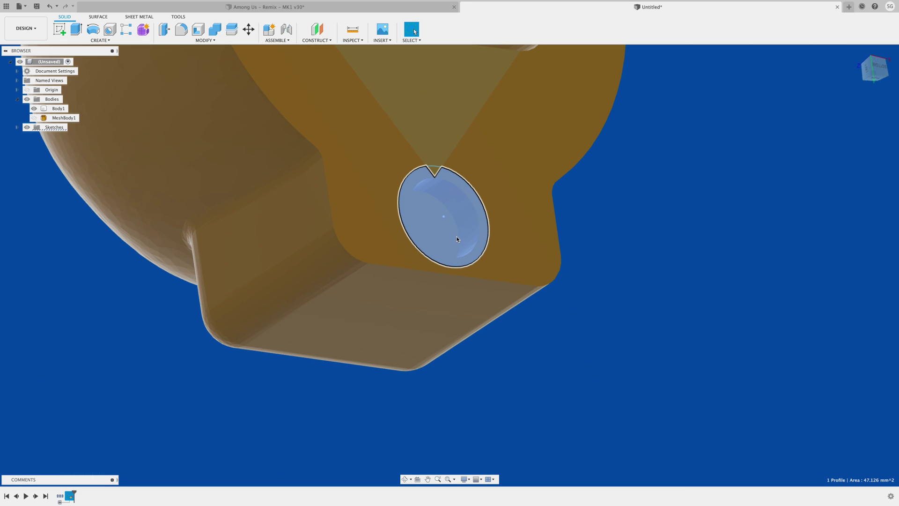
{"action": "scroll", "coordinate": [435, 173], "scroll_direction": "up", "scroll_amount": 2}
{"action": "left_click", "coordinate": [435, 173], "text": "shift"}
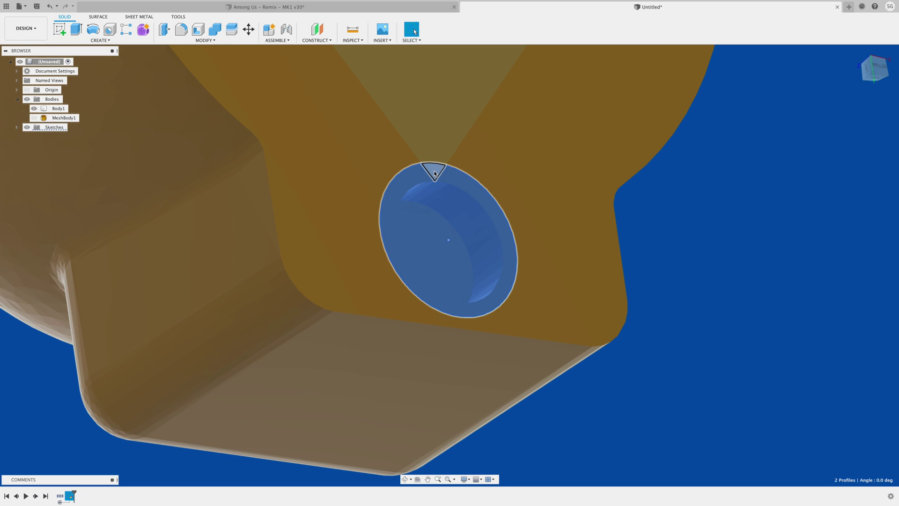
{"action": "middle_click_drag", "start_coordinate": [578, 328], "coordinate": [561, 356], "text": "shift"}
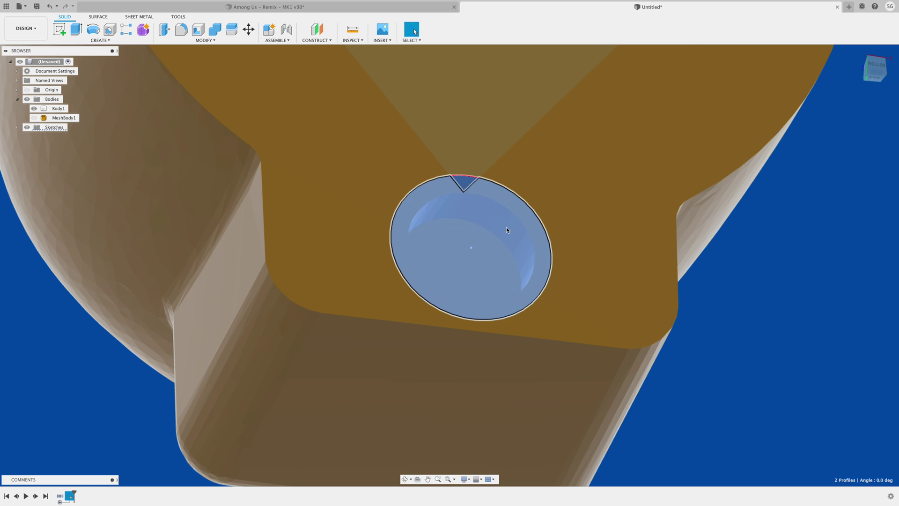
Extrude the circle and notch profiles -13 mm as a Join, plugging the old tab hole.
{"action": "key", "text": "e"}
{"action": "middle_click_drag", "start_coordinate": [504, 218], "coordinate": [414, 266], "text": "shift"}
{"action": "type", "text": "-0.5"}
{"action": "key", "text": "Return"}
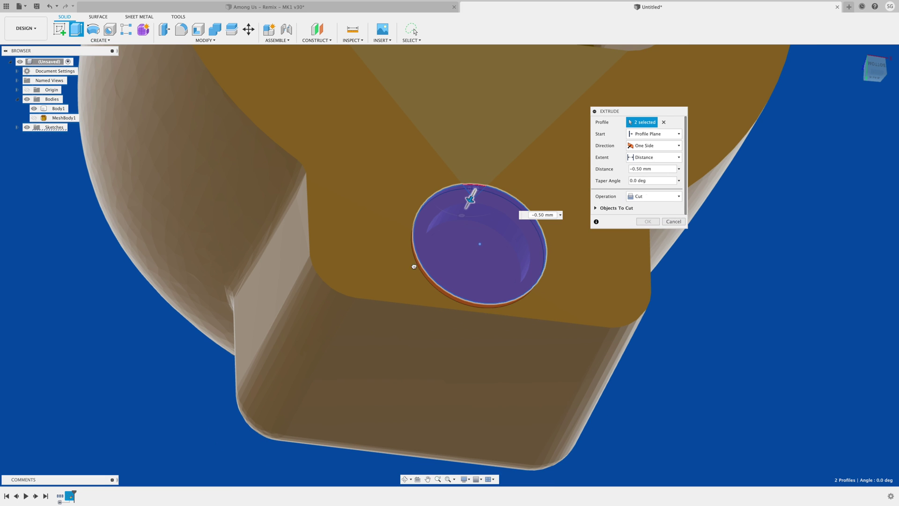
{"action": "type", "text": "-9"}
{"action": "key", "text": "Return"}
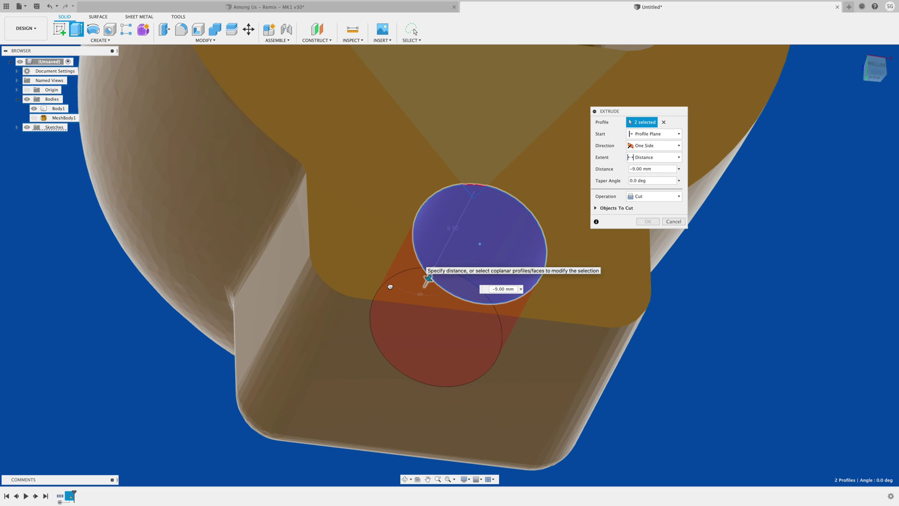
{"action": "type", "text": "-13"}
{"action": "key", "text": "Return"}
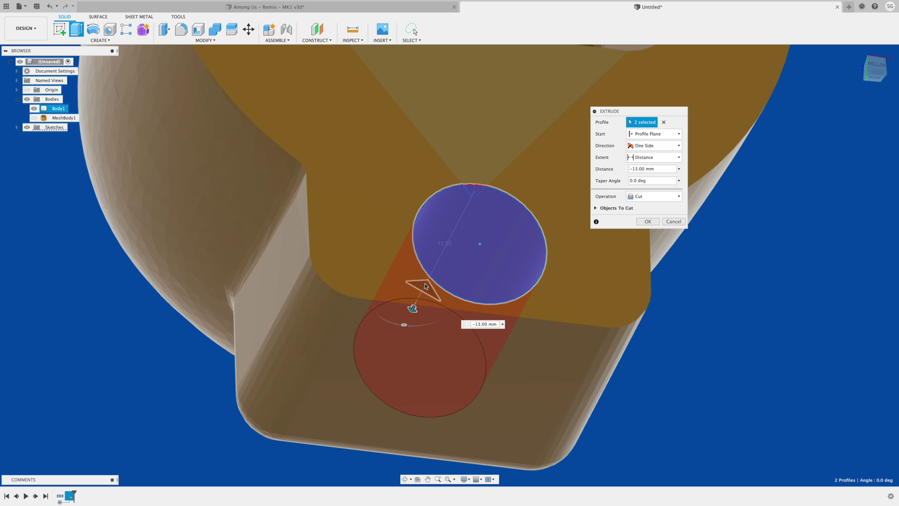
{"action": "left_click", "coordinate": [678, 197]}
{"action": "left_click", "coordinate": [645, 207]}
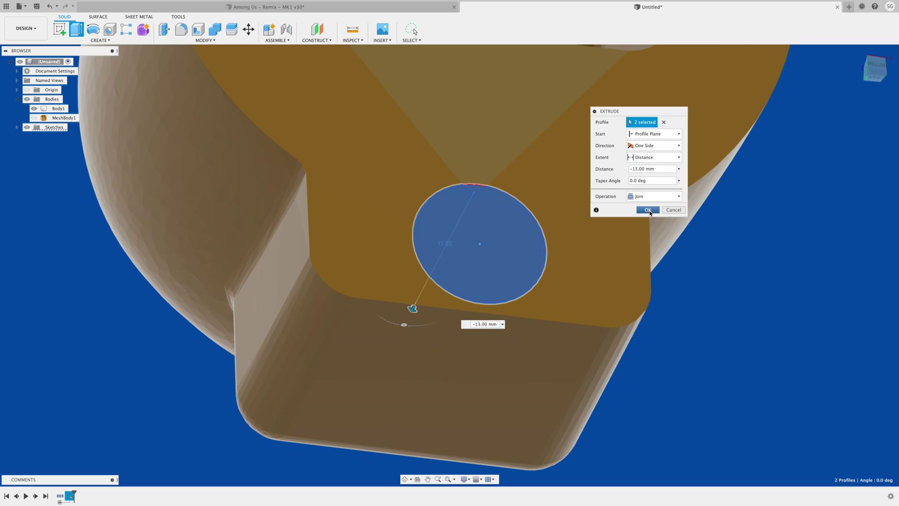
{"action": "left_click", "coordinate": [650, 211]}
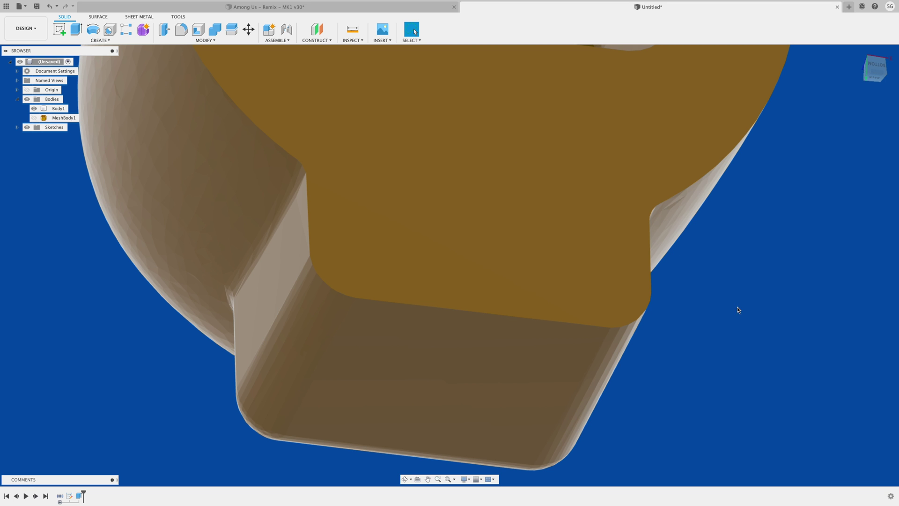
{"action": "middle_click_drag", "start_coordinate": [737, 307], "coordinate": [764, 339], "text": "shift"}
{"action": "key", "text": "Escape"}
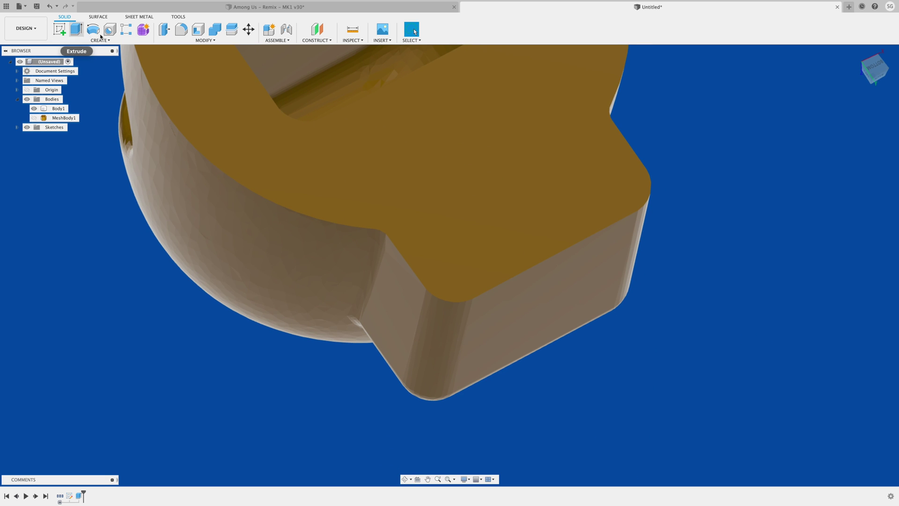
{"action": "left_click", "coordinate": [59, 32]}
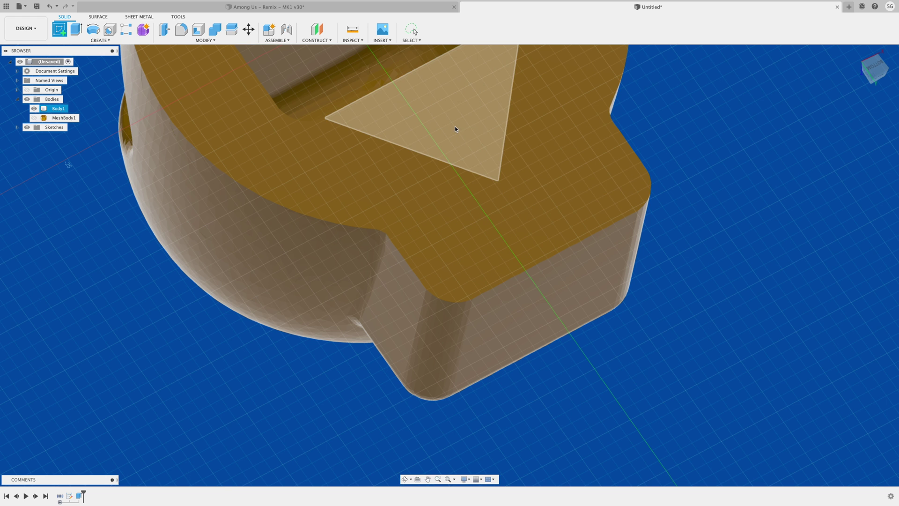
Sketch a 6.2 mm diameter magnet-hole circle on the triangular face and finish the sketch.
{"action": "left_click", "coordinate": [455, 128]}
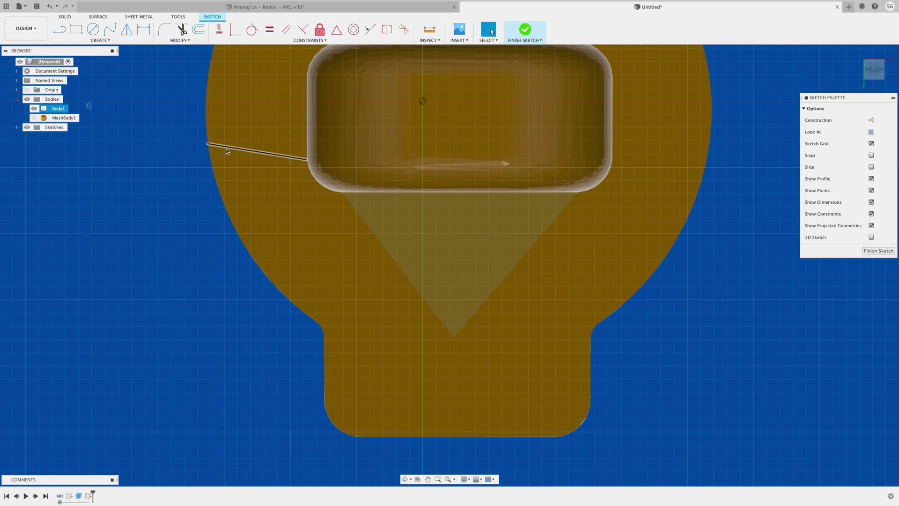
{"action": "left_click", "coordinate": [93, 29]}
{"action": "left_click", "coordinate": [456, 365]}
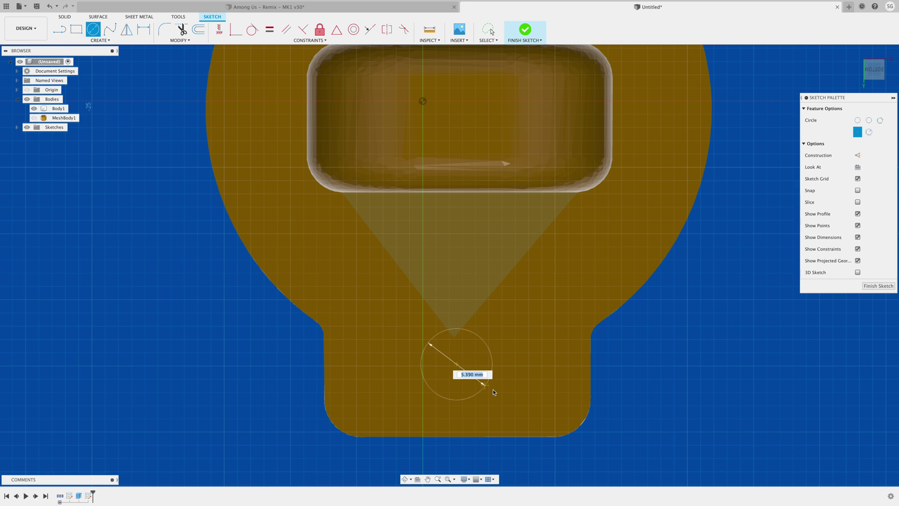
{"action": "type", "text": "6"}
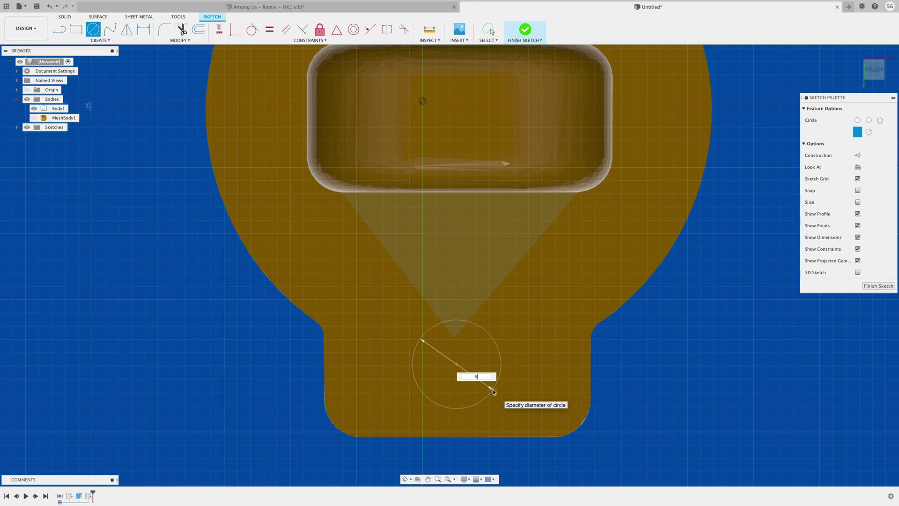
{"action": "type", "text": "."}
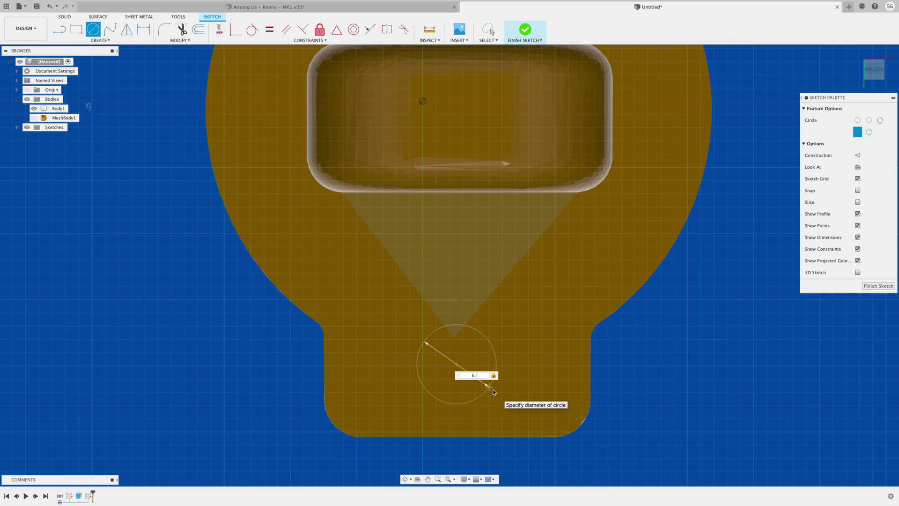
{"action": "type", "text": "2"}
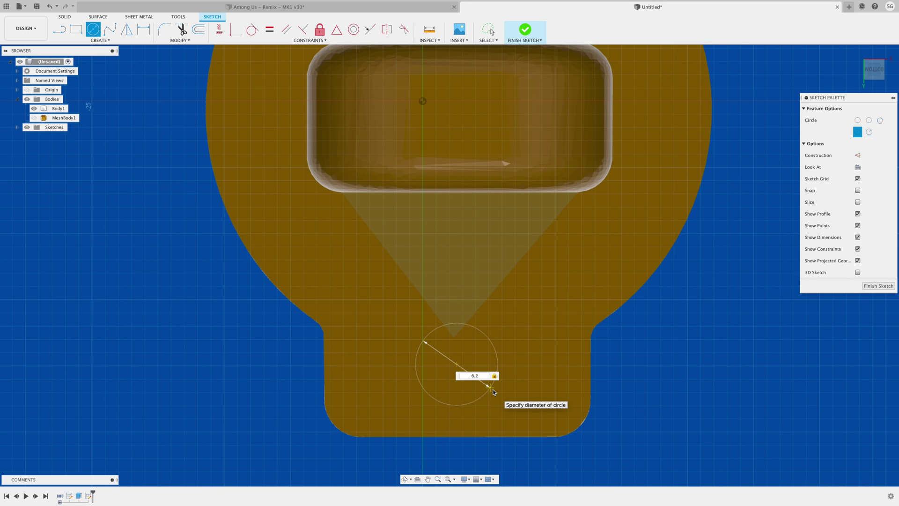
{"action": "key", "text": "Return"}
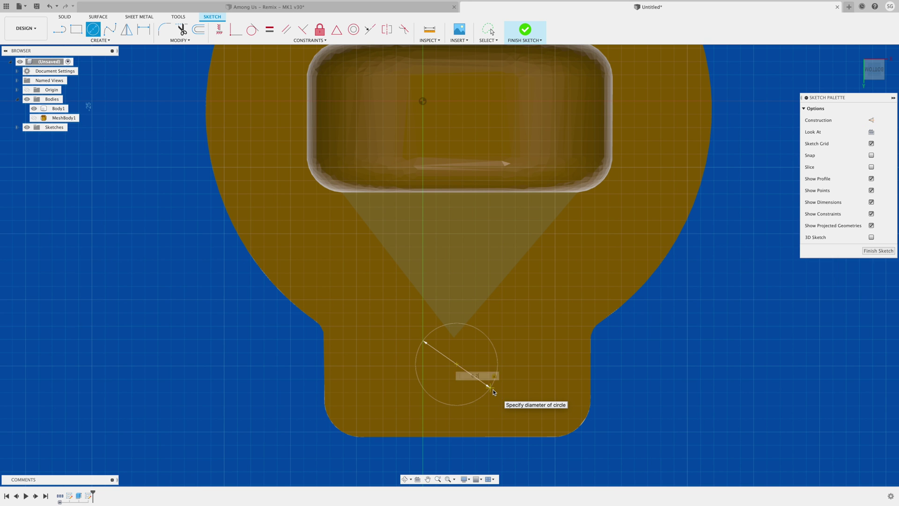
{"action": "key", "text": "Escape"}
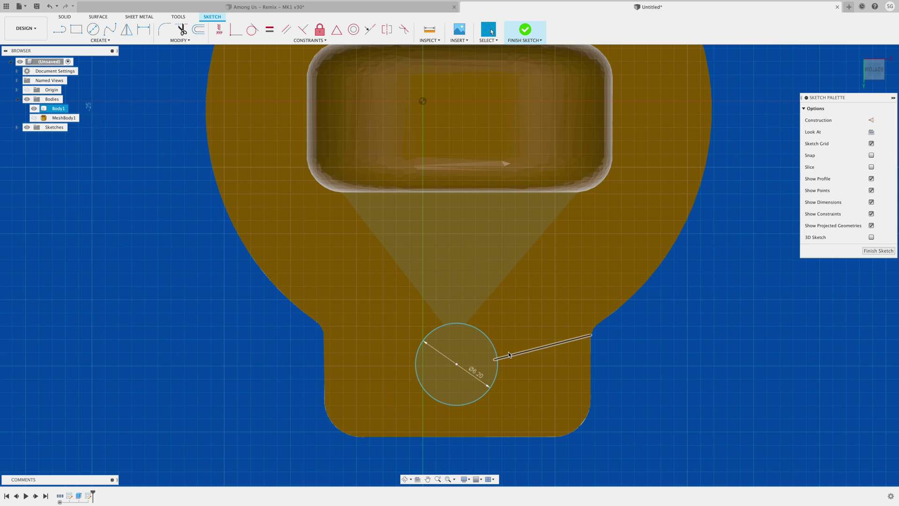
{"action": "left_click", "coordinate": [878, 252]}
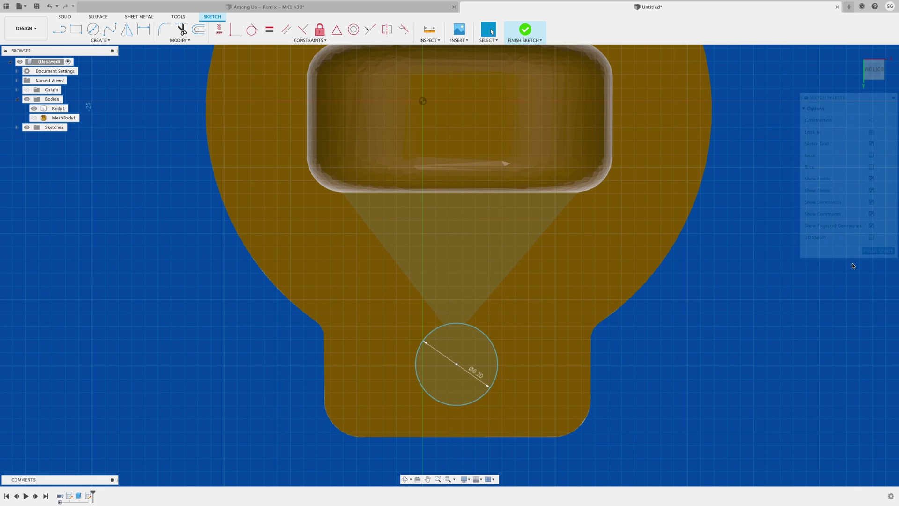
{"action": "left_click", "coordinate": [530, 210]}
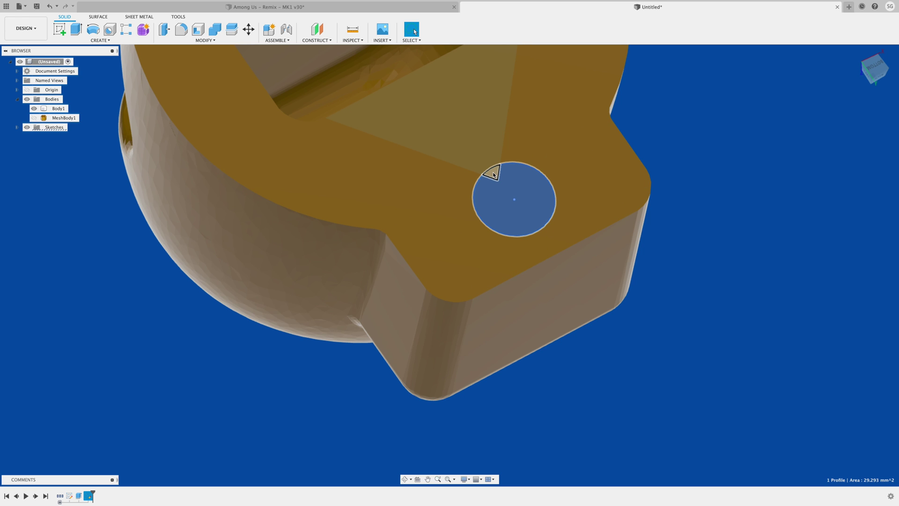
Extrude the circle and notch profiles as a 2.2 mm deep cut into the tab.
{"action": "left_click", "coordinate": [494, 175]}
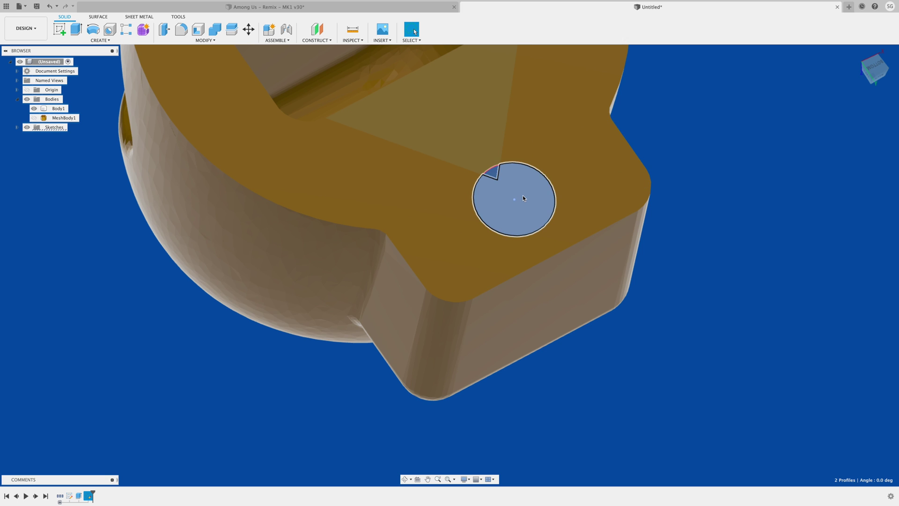
{"action": "key", "text": "e"}
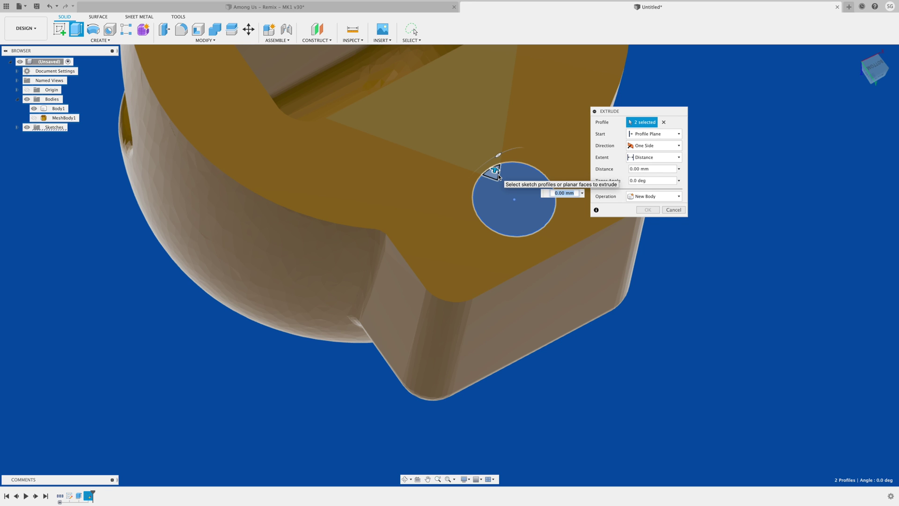
{"action": "type", "text": "-2.2"}
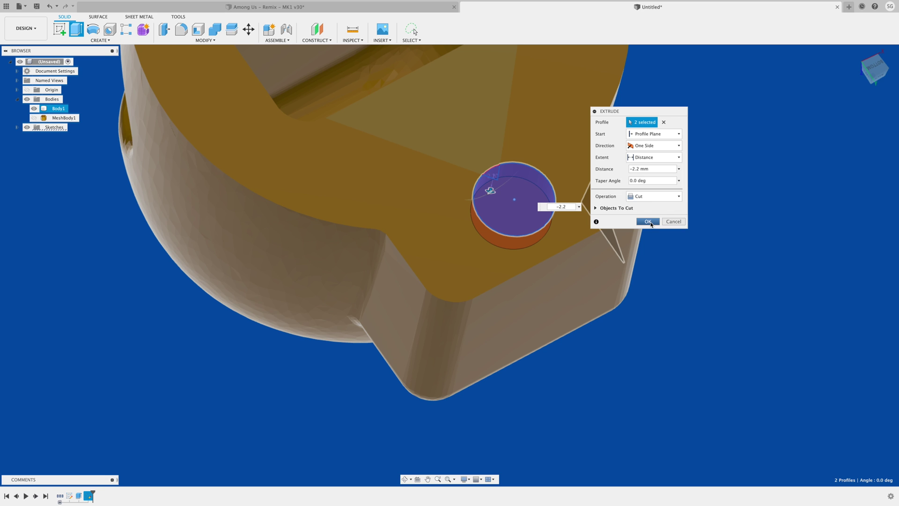
{"action": "middle_click_drag", "start_coordinate": [609, 286], "coordinate": [726, 333], "text": "shift"}
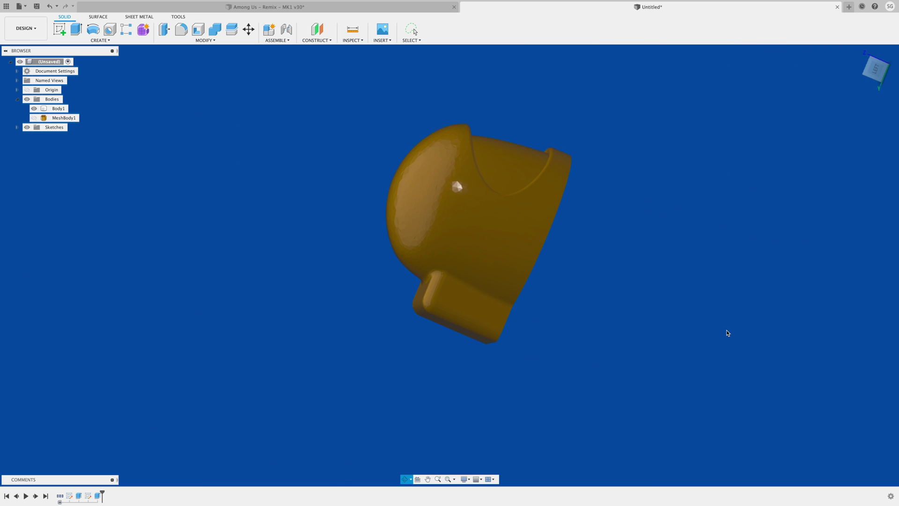
Create a 3D Print mesh of Body1 without the print utility, then close the Save STL dialog.
{"action": "left_click", "coordinate": [179, 16]}
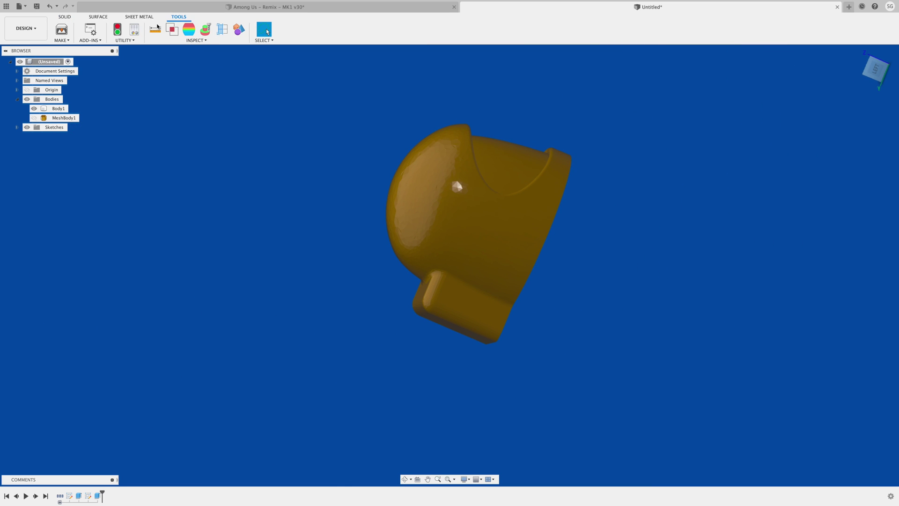
{"action": "left_click", "coordinate": [63, 33]}
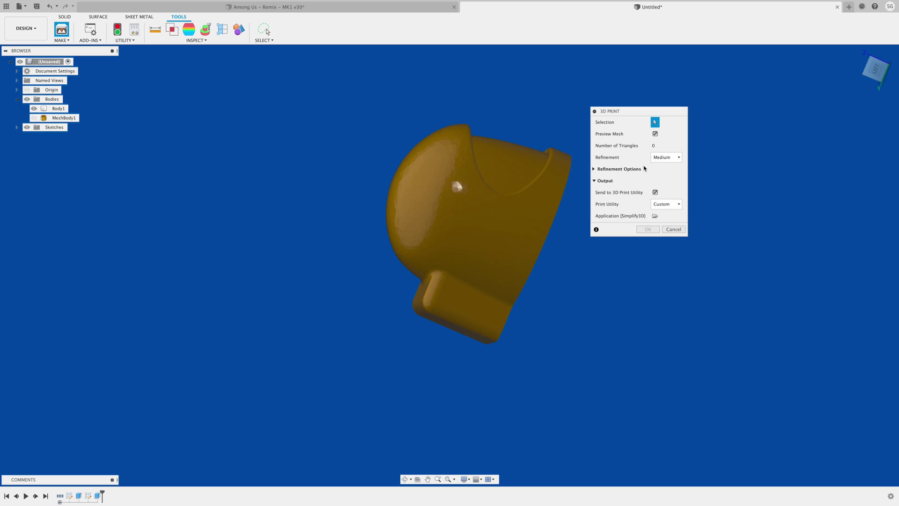
{"action": "left_click", "coordinate": [655, 192]}
{"action": "left_click", "coordinate": [498, 234]}
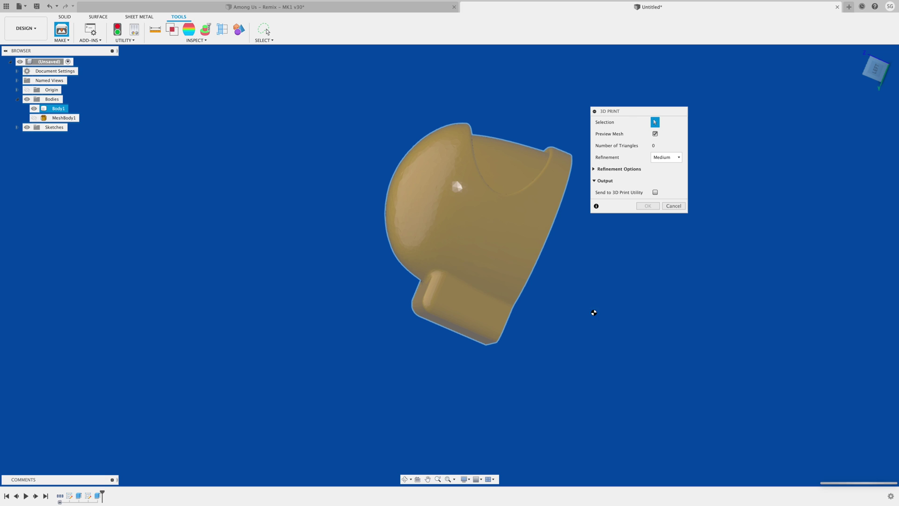
{"action": "middle_click_drag", "start_coordinate": [591, 312], "coordinate": [482, 343], "text": "shift"}
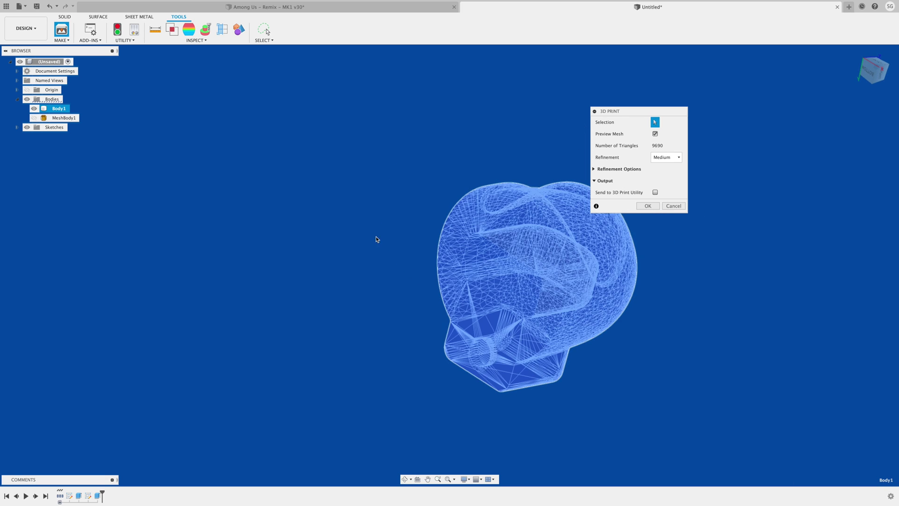
{"action": "middle_click_drag", "start_coordinate": [372, 209], "coordinate": [216, 161], "text": "shift"}
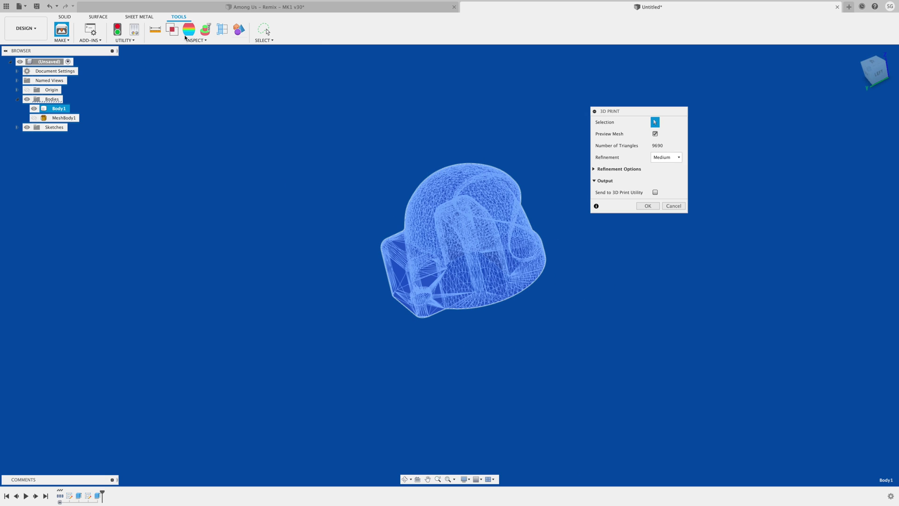
{"action": "key", "text": "Return"}
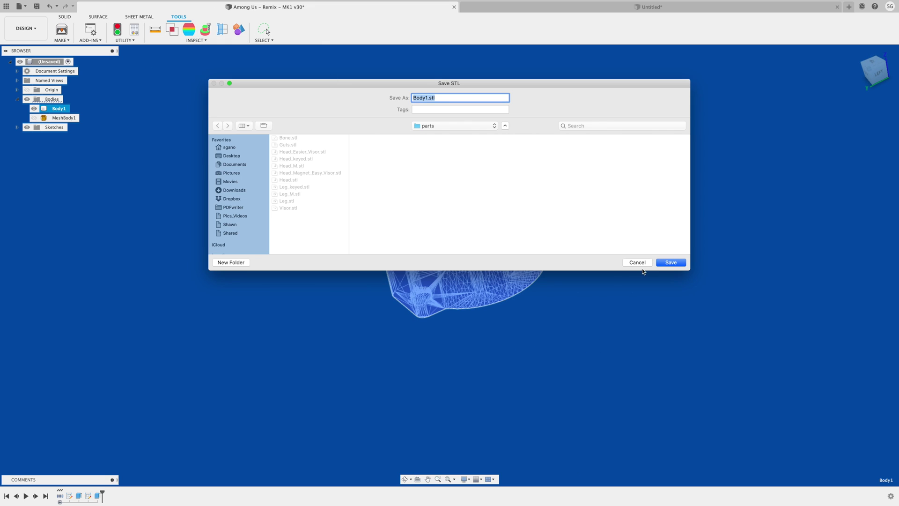
{"action": "left_click", "coordinate": [637, 262]}
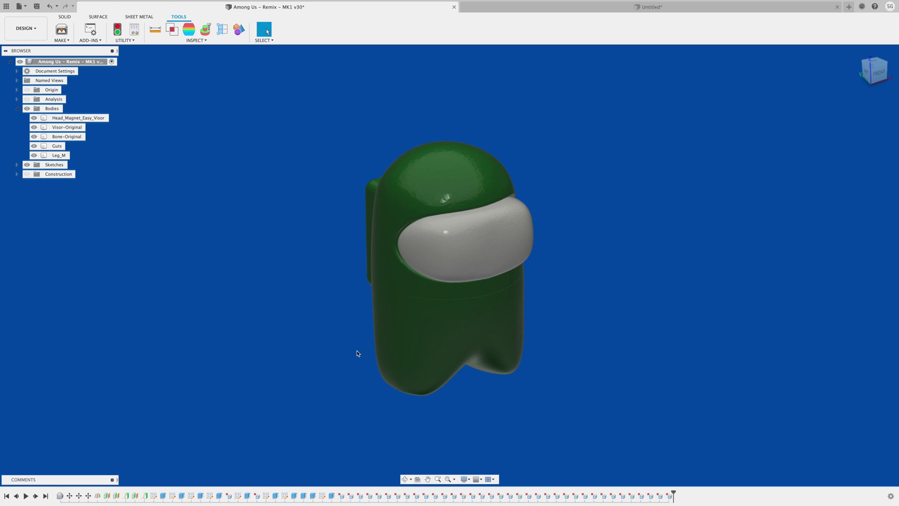
Hide the Leg_M, Guts, Bone-Original and Visor-Original bodies, leaving the helmet shell visible.
{"action": "mouse_move", "coordinate": [357, 353]}
{"action": "middle_mouse_down", "text": "shift"}
{"action": "mouse_move", "coordinate": [344, 306]}
{"action": "mouse_move", "coordinate": [351, 337]}
{"action": "middle_mouse_up", "text": "shift"}
{"action": "key", "text": "Escape"}
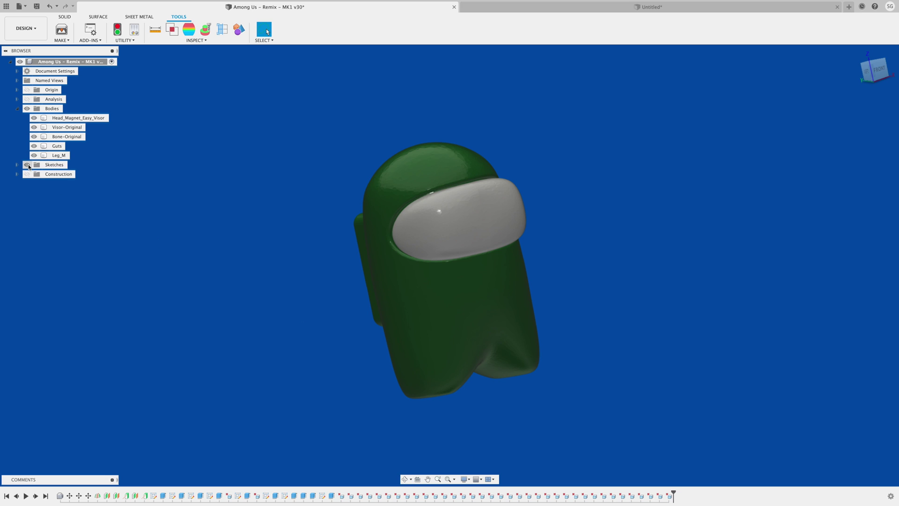
{"action": "left_click", "coordinate": [34, 155]}
{"action": "left_click", "coordinate": [34, 146]}
{"action": "left_click", "coordinate": [33, 137]}
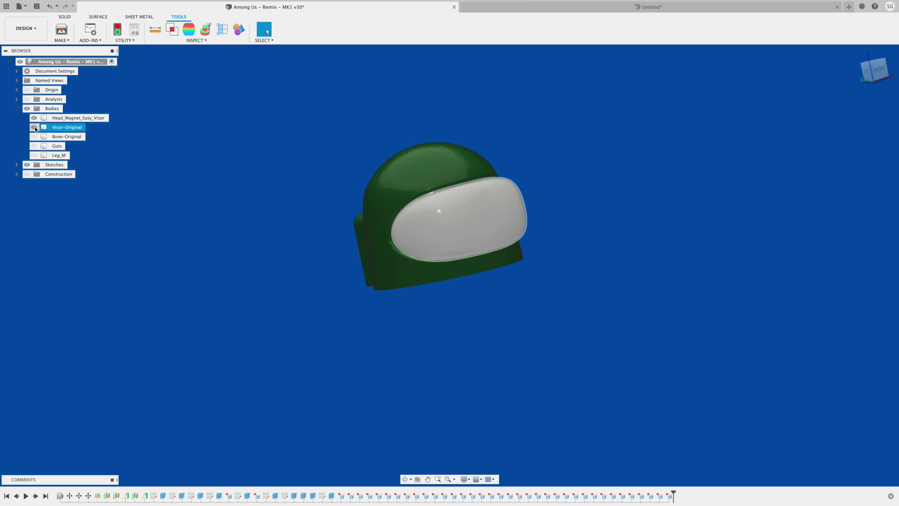
{"action": "left_click", "coordinate": [34, 127]}
{"action": "middle_click_drag", "start_coordinate": [467, 243], "coordinate": [669, 375], "text": "shift"}
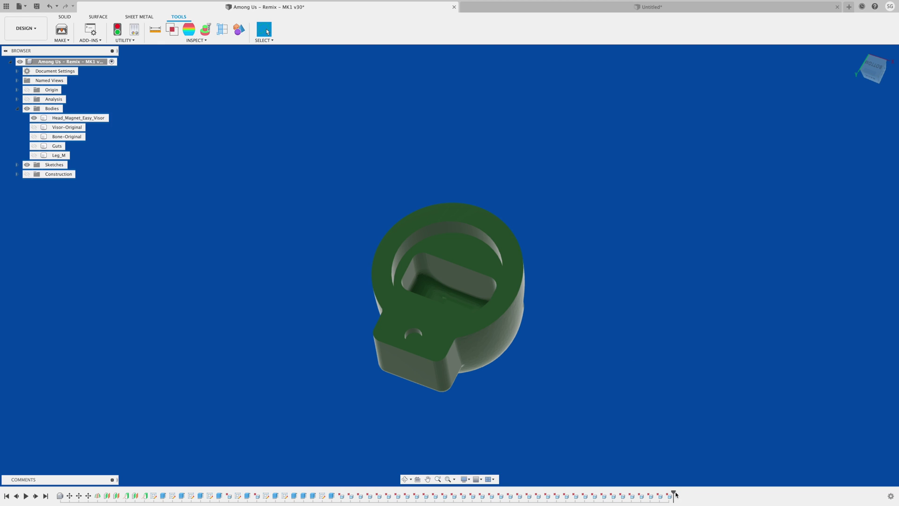
Roll the timeline back to an earlier feature and inspect the head's underside pocket.
{"action": "left_click_drag", "start_coordinate": [674, 492], "coordinate": [579, 493]}
{"action": "middle_click_drag", "start_coordinate": [602, 400], "coordinate": [508, 378], "text": "shift"}
{"action": "left_click", "coordinate": [508, 378]}
{"action": "scroll", "coordinate": [389, 192], "scroll_direction": "up", "scroll_amount": 10}
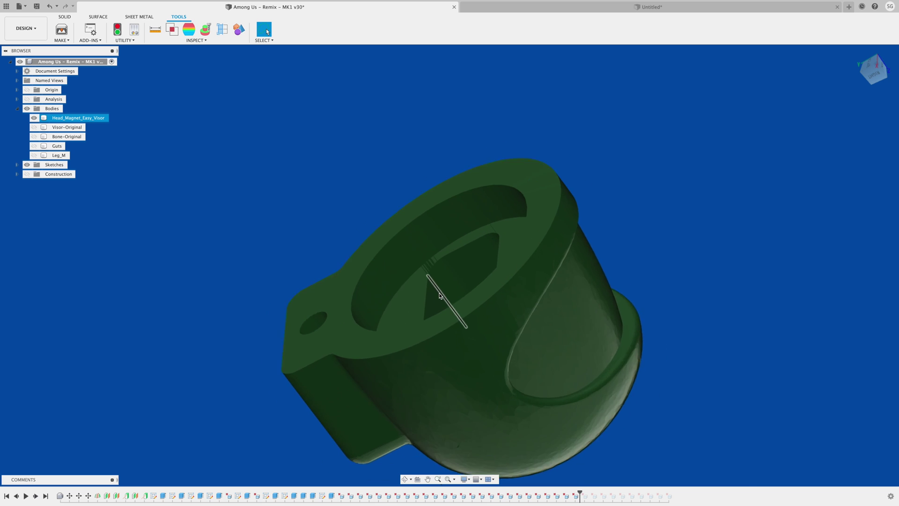
{"action": "mouse_move", "coordinate": [390, 192]}
{"action": "middle_mouse_down", "text": "shift"}
{"action": "mouse_move", "coordinate": [556, 376]}
{"action": "mouse_move", "coordinate": [318, 142]}
{"action": "middle_mouse_up", "text": "shift"}
{"action": "scroll", "coordinate": [327, 169], "scroll_direction": "down", "scroll_amount": 10}
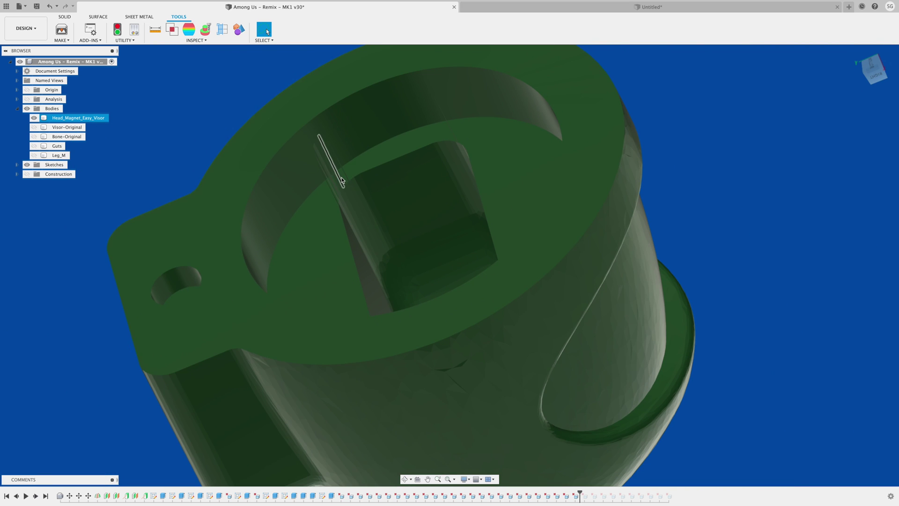
{"action": "key", "text": "Escape"}
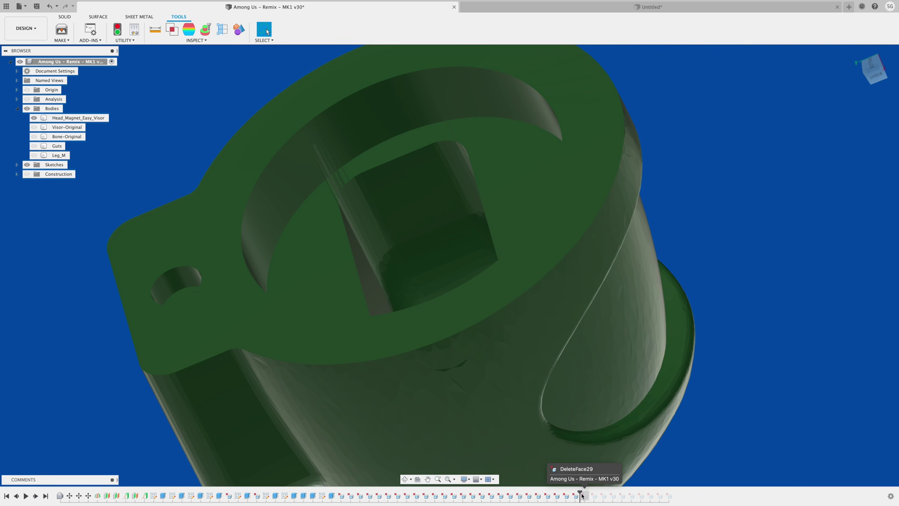
Roll the timeline forward to the latest feature and view the helmet from the top-front.
{"action": "left_click_drag", "start_coordinate": [579, 493], "coordinate": [675, 491]}
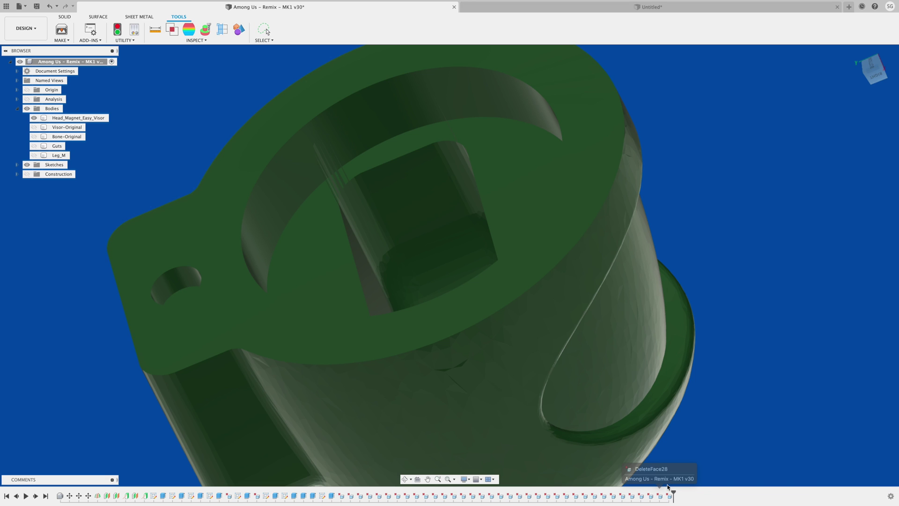
{"action": "scroll", "coordinate": [642, 471], "scroll_direction": "down", "scroll_amount": 8}
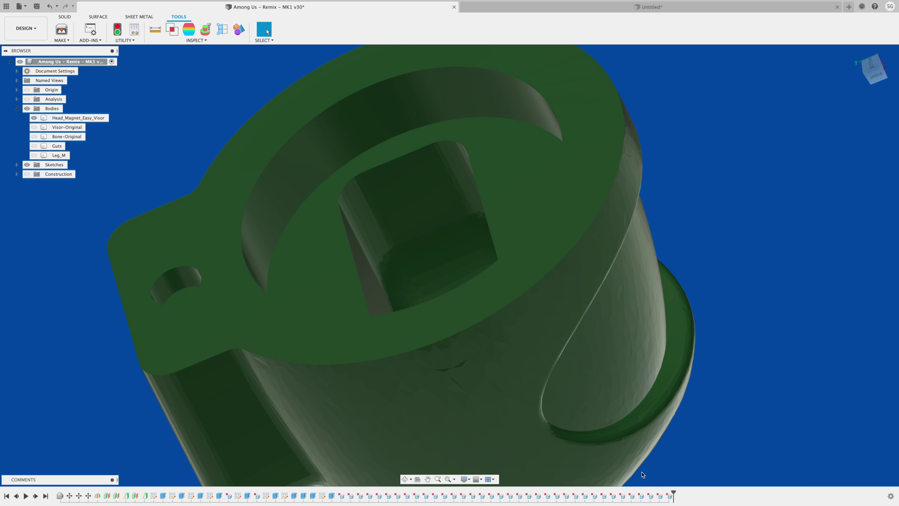
{"action": "middle_click_drag", "start_coordinate": [708, 360], "coordinate": [738, 402], "text": "shift"}
{"action": "middle_click_drag", "start_coordinate": [754, 268], "coordinate": [678, 335], "text": "shift"}
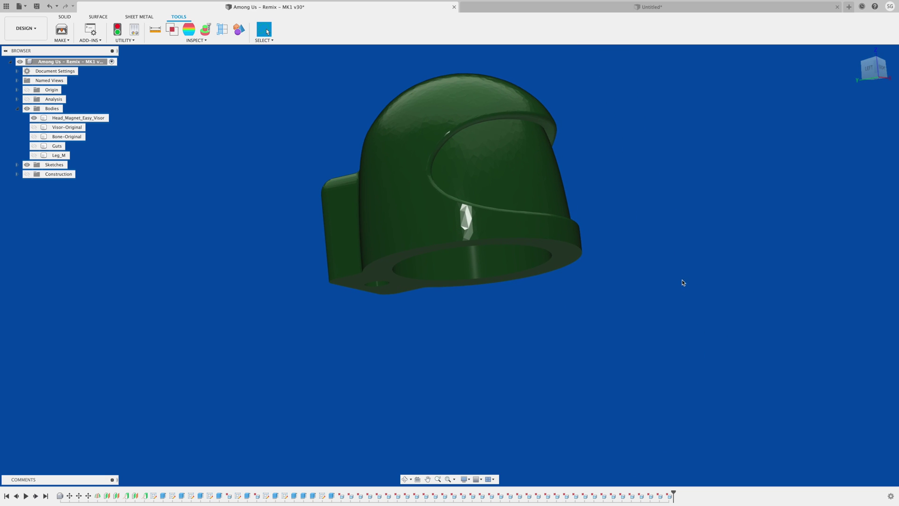
{"action": "middle_click_drag", "start_coordinate": [682, 281], "coordinate": [633, 287], "text": "shift"}
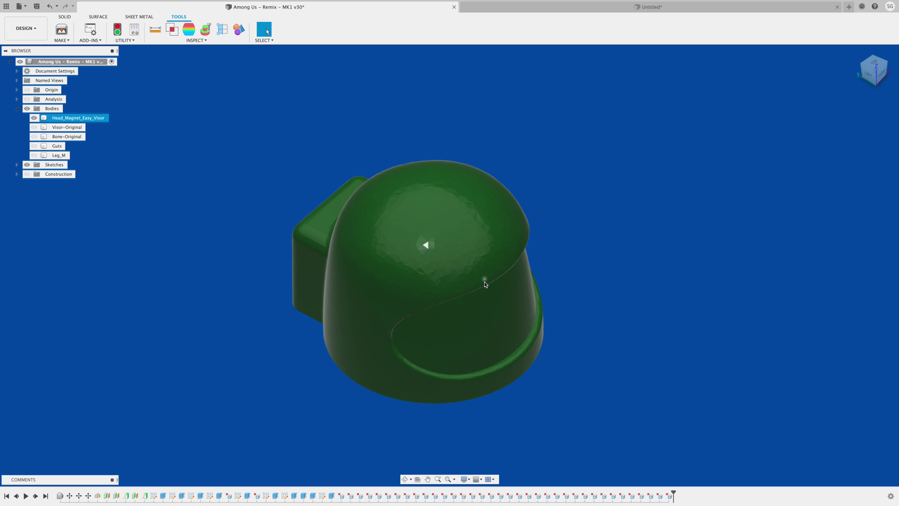
{"action": "scroll", "coordinate": [536, 297], "scroll_direction": "down", "scroll_amount": 2}
{"action": "middle_click_drag", "start_coordinate": [562, 345], "coordinate": [493, 327], "text": "shift"}
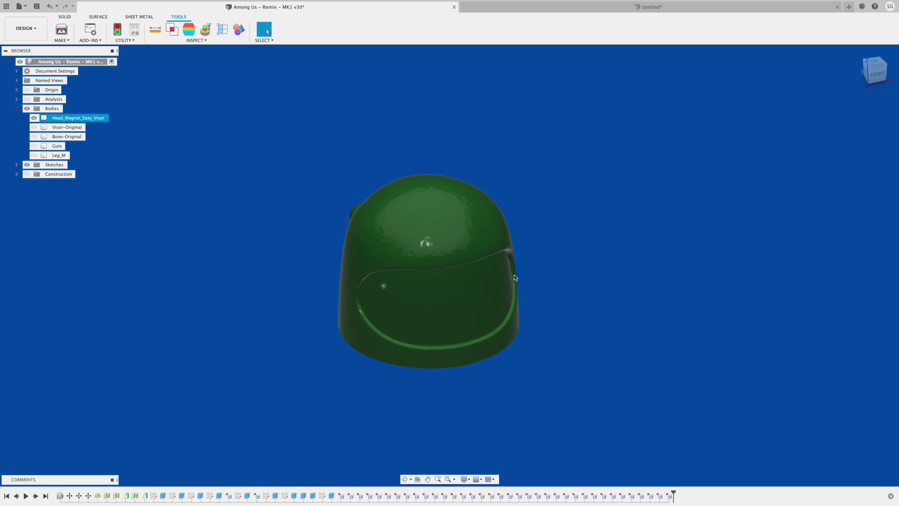